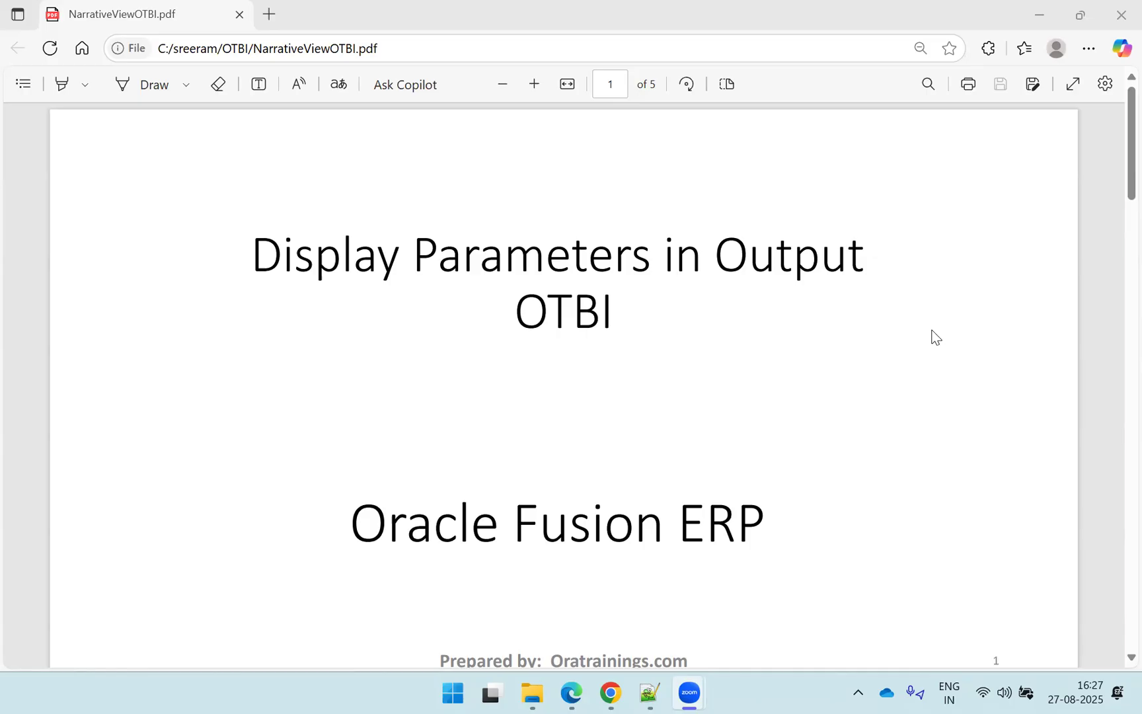
# Step: Read through the slides on narrative views, the steps for displaying parameters in an OTBI analysis, and the sample result
pyautogui.press('Right')
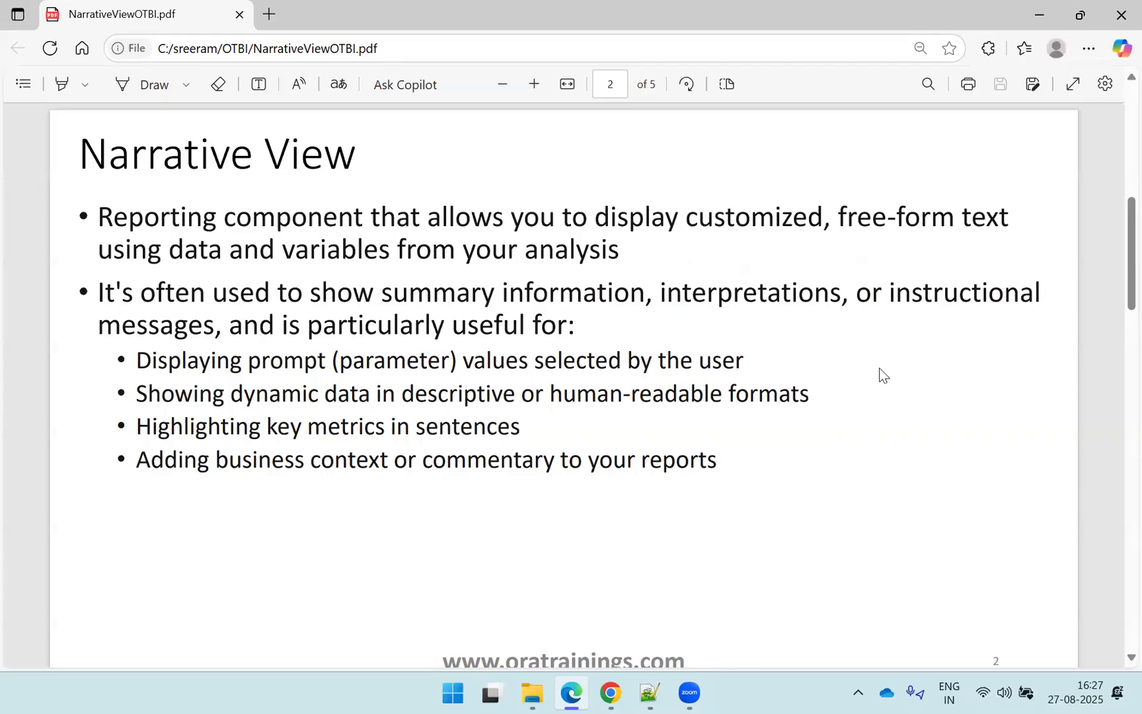
pyautogui.press('pagedown')
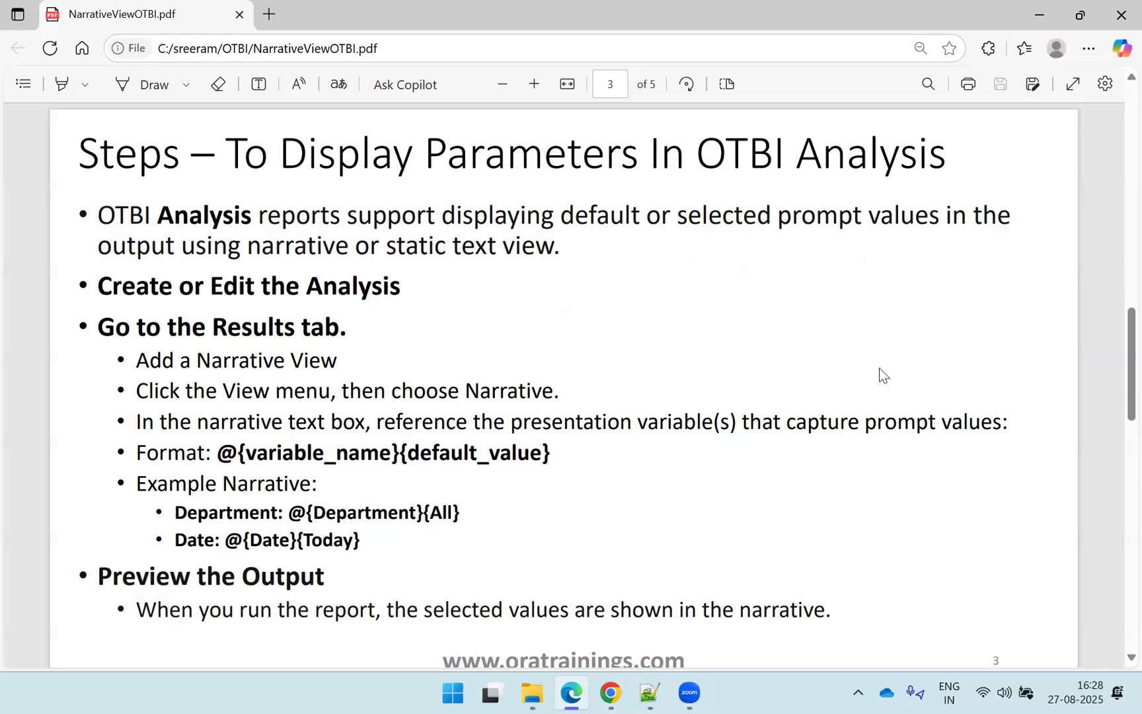
pyautogui.press('pagedown')
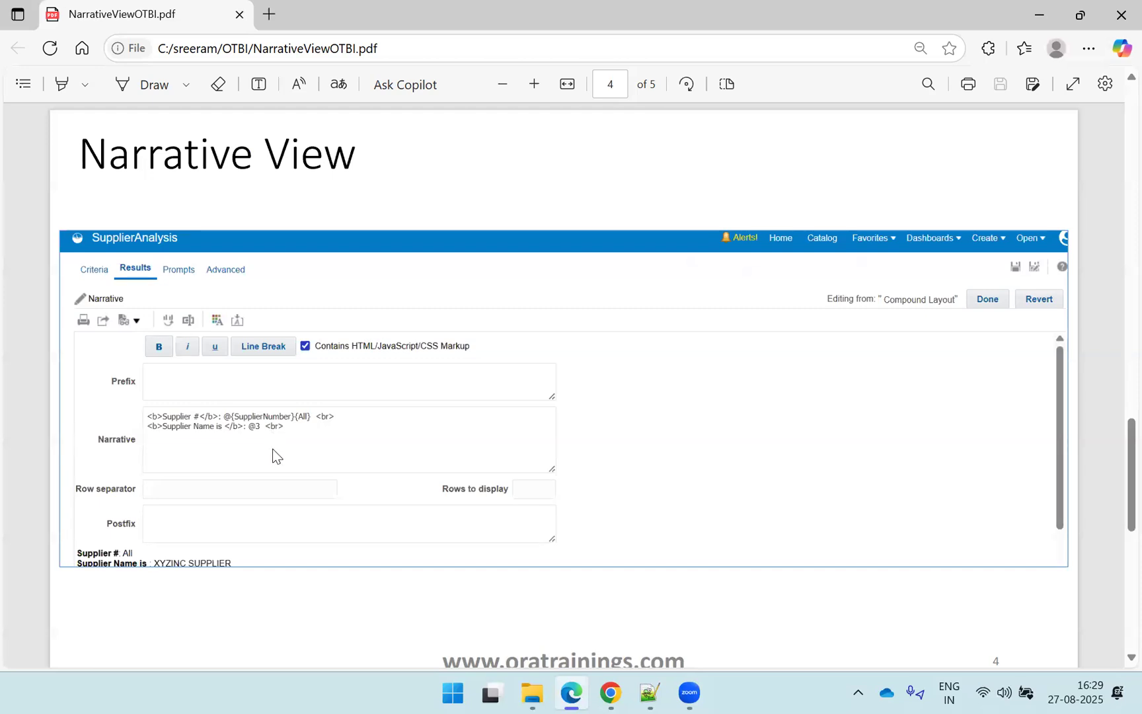
pyautogui.scroll(-3, 276, 456)
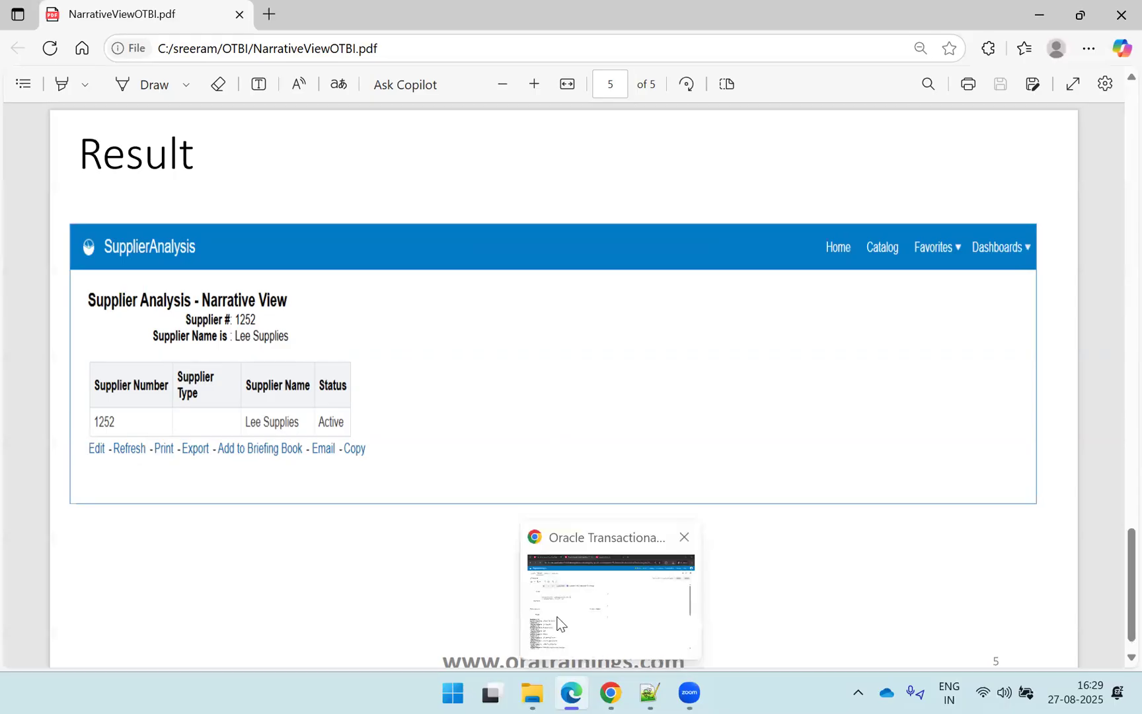
# Step: Switch to Chrome and run the existing SupplierAnalysis report for supplier number 1255, highlighting the supplier number in its narrative
pyautogui.click(561, 622)
pyautogui.click(499, 8)
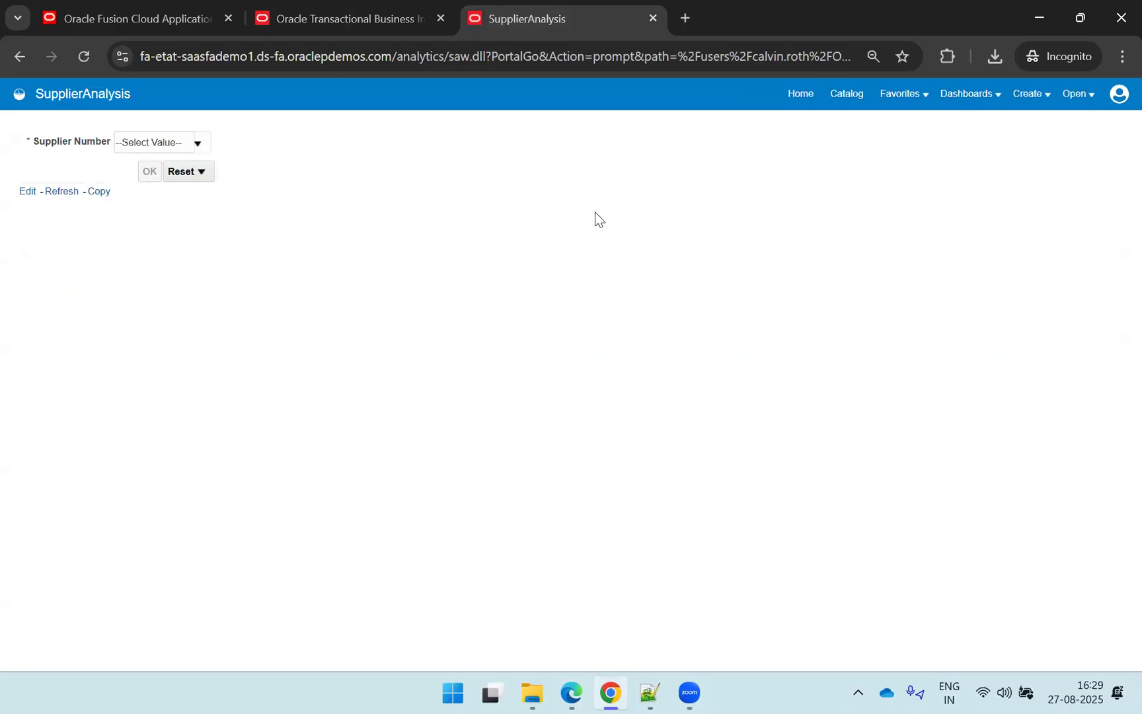
pyautogui.click(162, 144)
pyautogui.write('125')
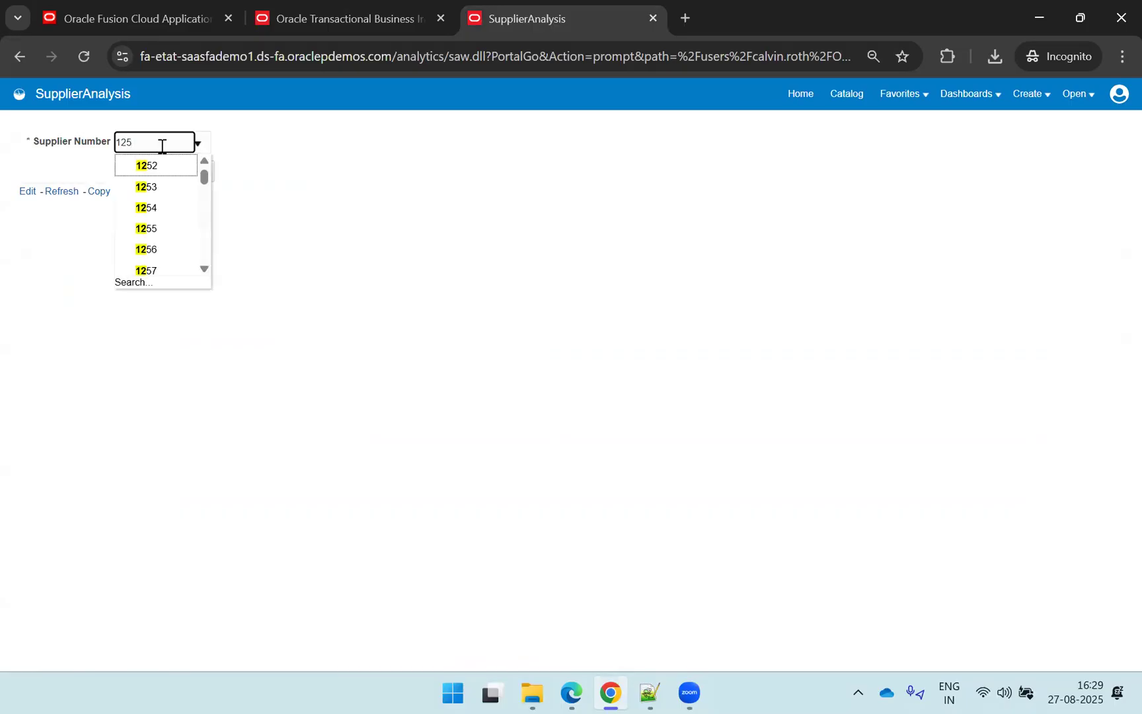
pyautogui.click(168, 229)
pyautogui.click(150, 173)
pyautogui.doubleClick(186, 144)
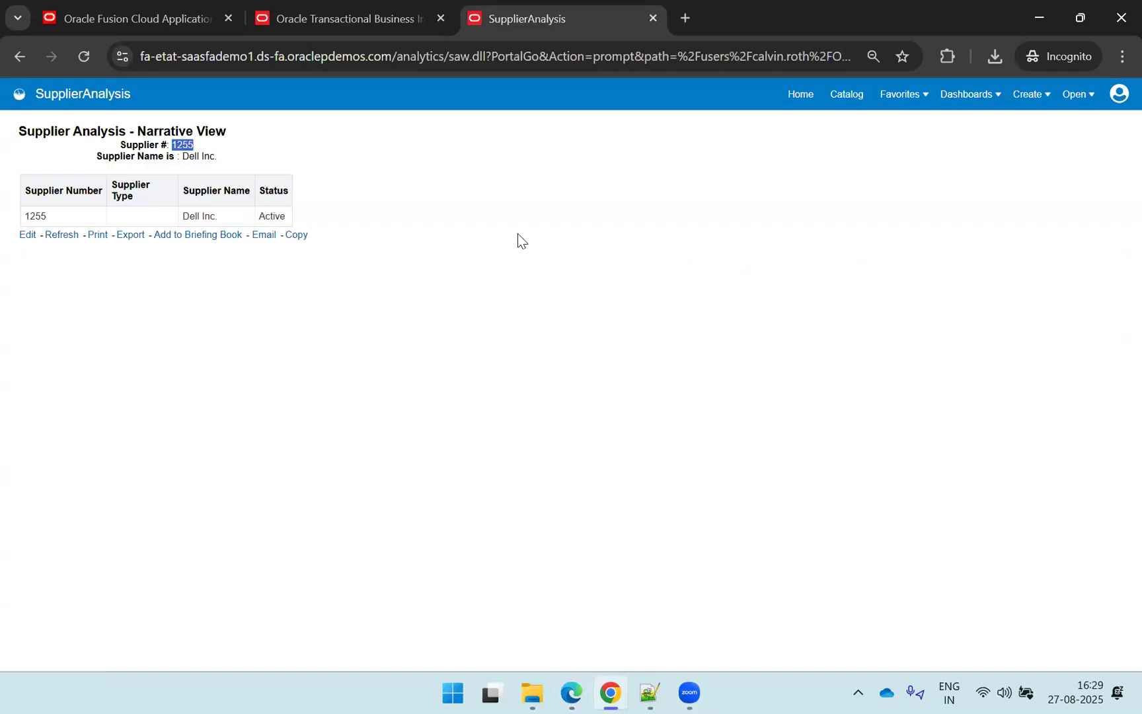
# Step: Create a new analysis from the catalog based on the "Supplier - Supplier Real Time" subject area, found by searching for "Supplier"
pyautogui.click(387, 26)
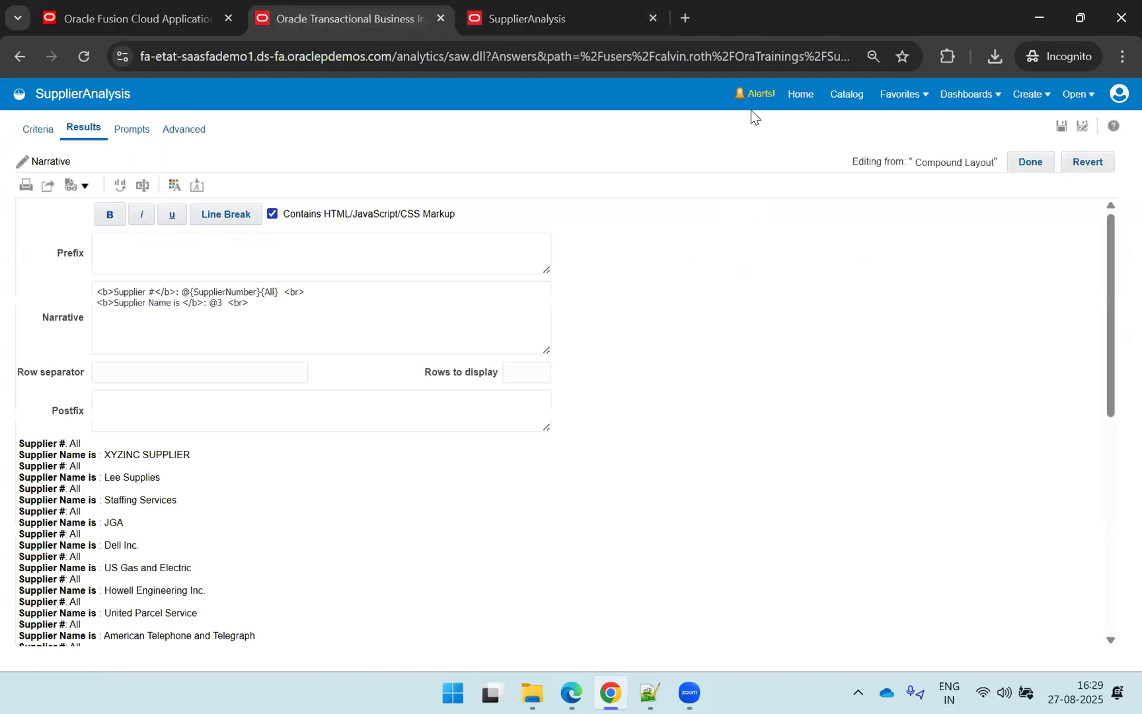
pyautogui.click(847, 93)
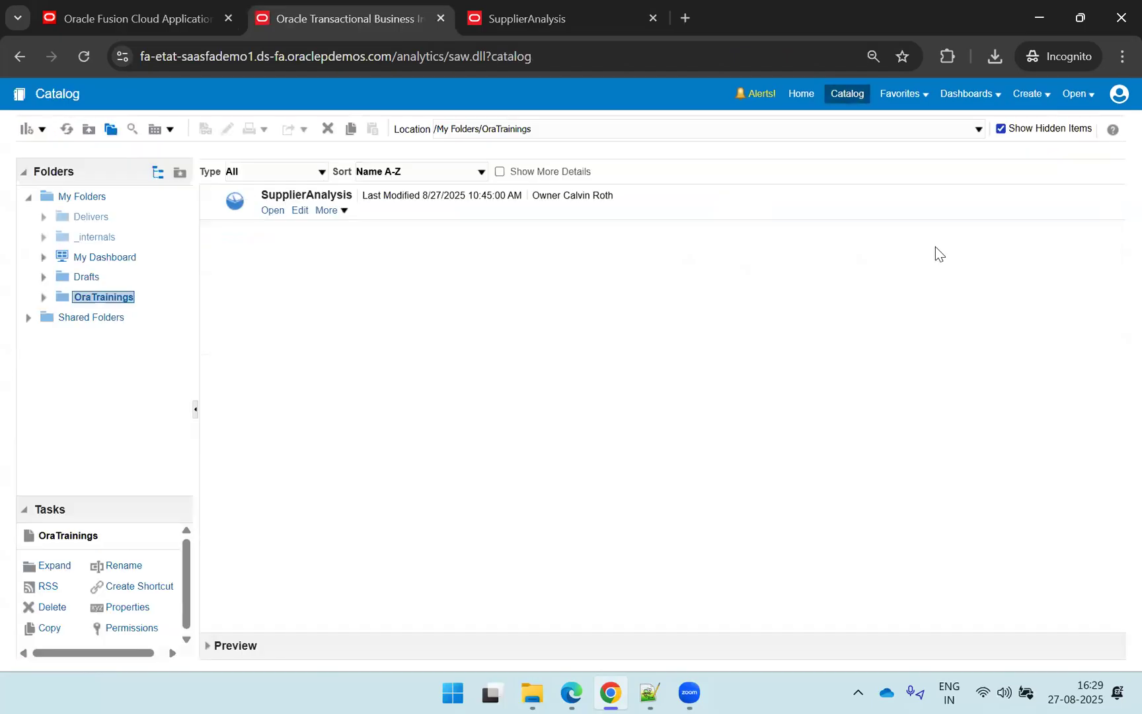
pyautogui.click(1037, 98)
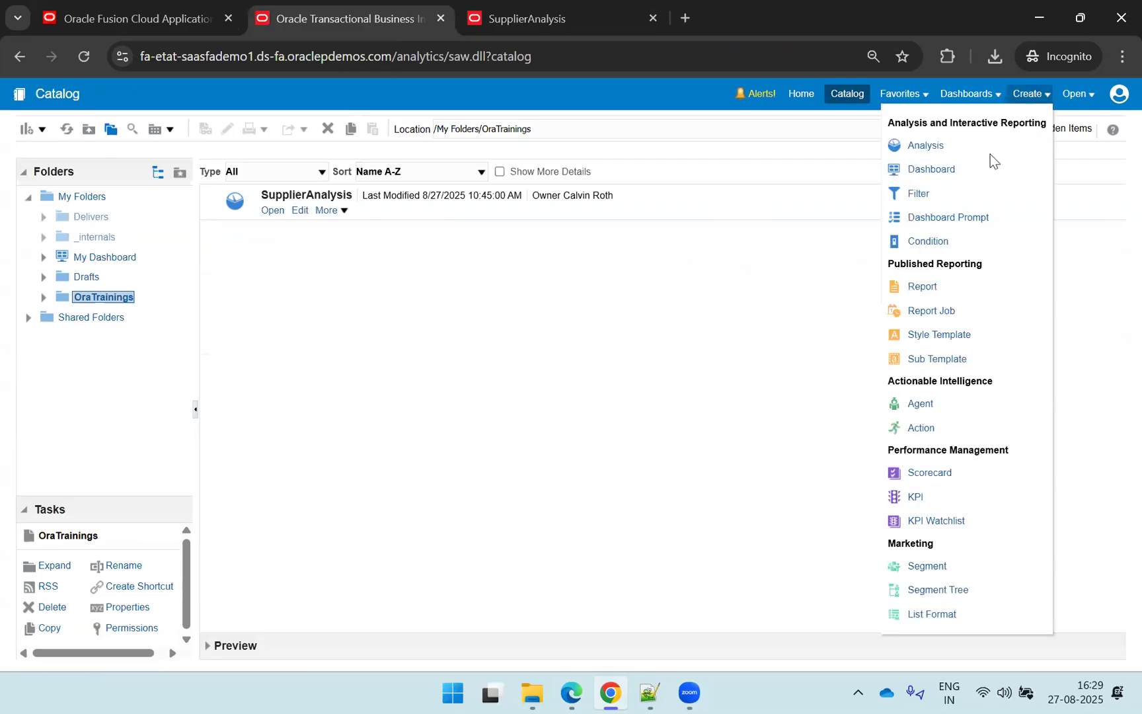
pyautogui.click(1028, 96)
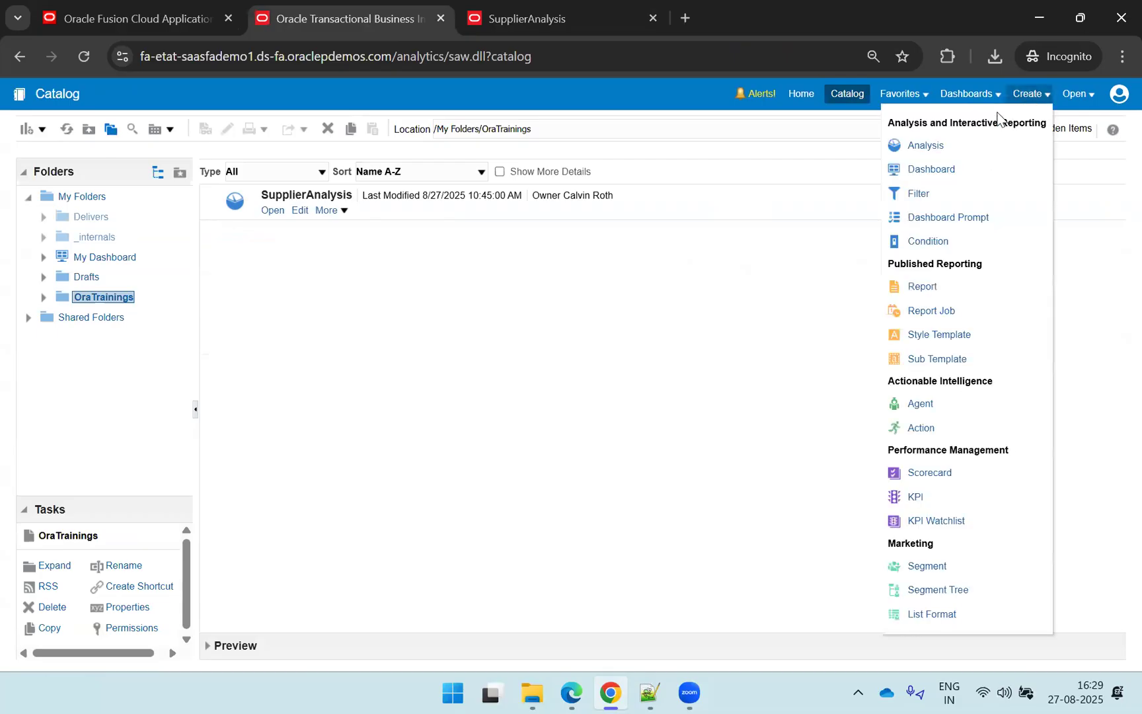
pyautogui.click(923, 145)
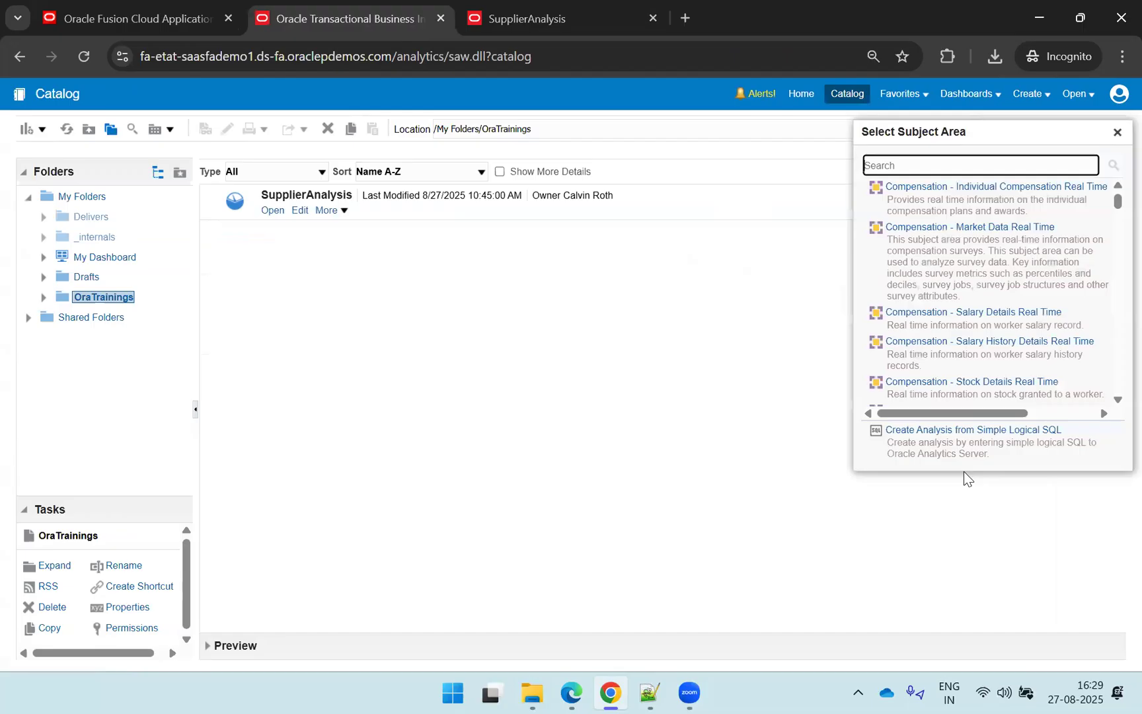
pyautogui.click(924, 167)
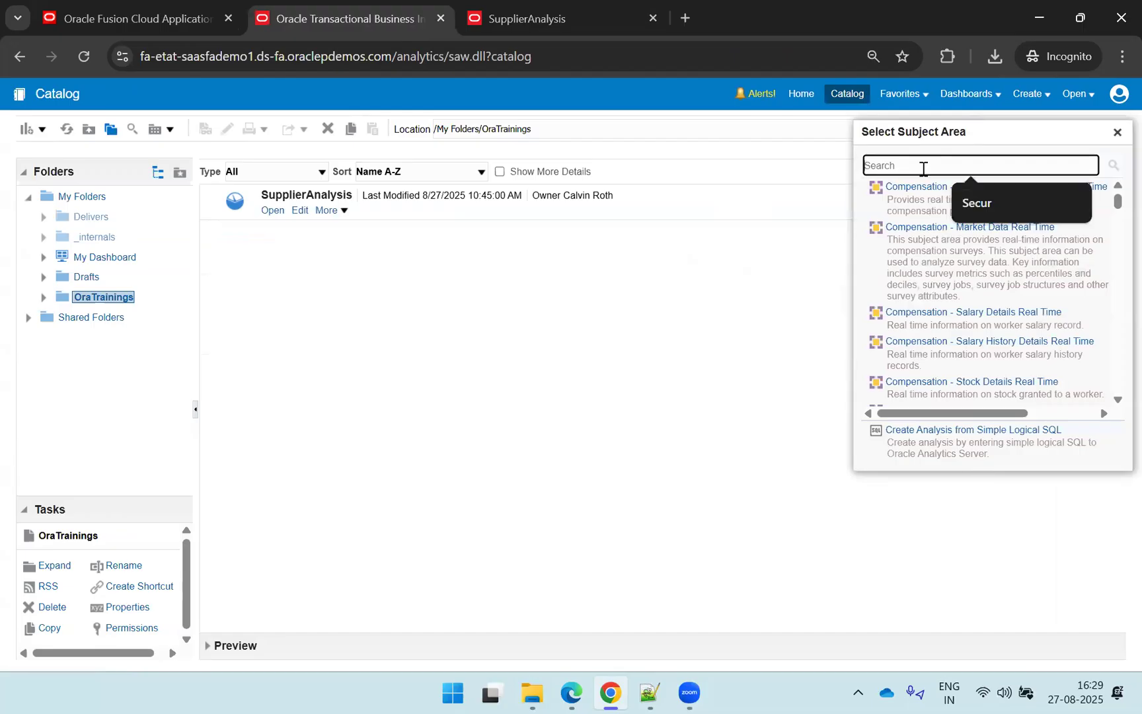
pyautogui.write('Supplier')
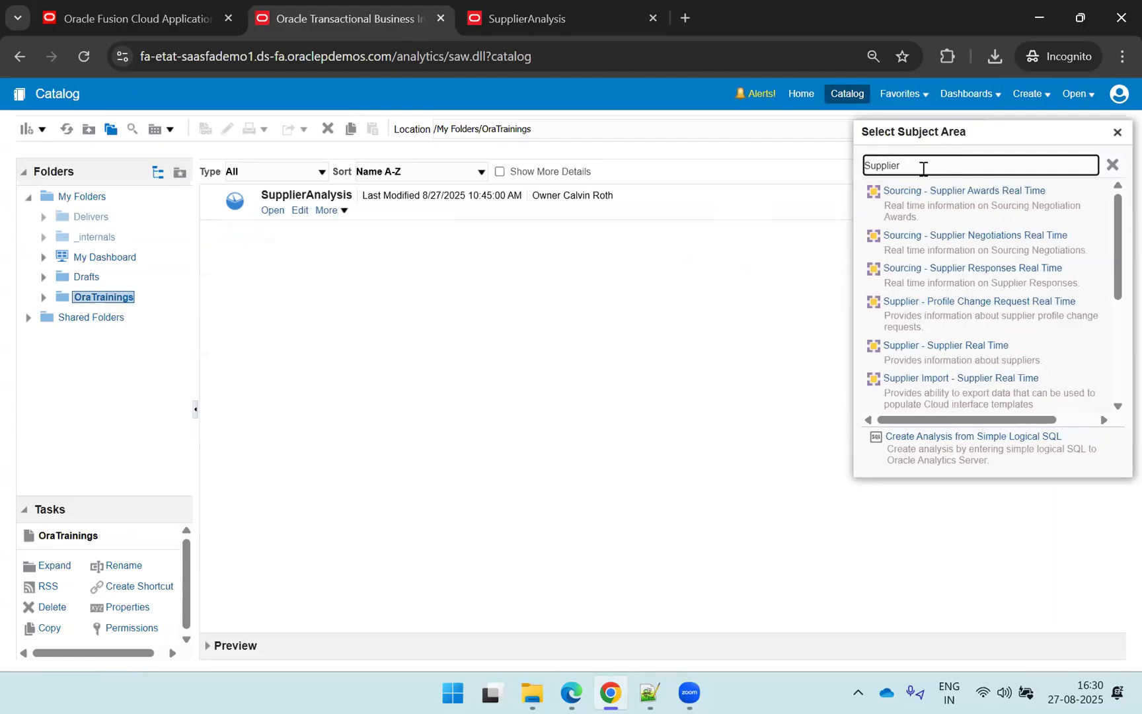
pyautogui.click(957, 345)
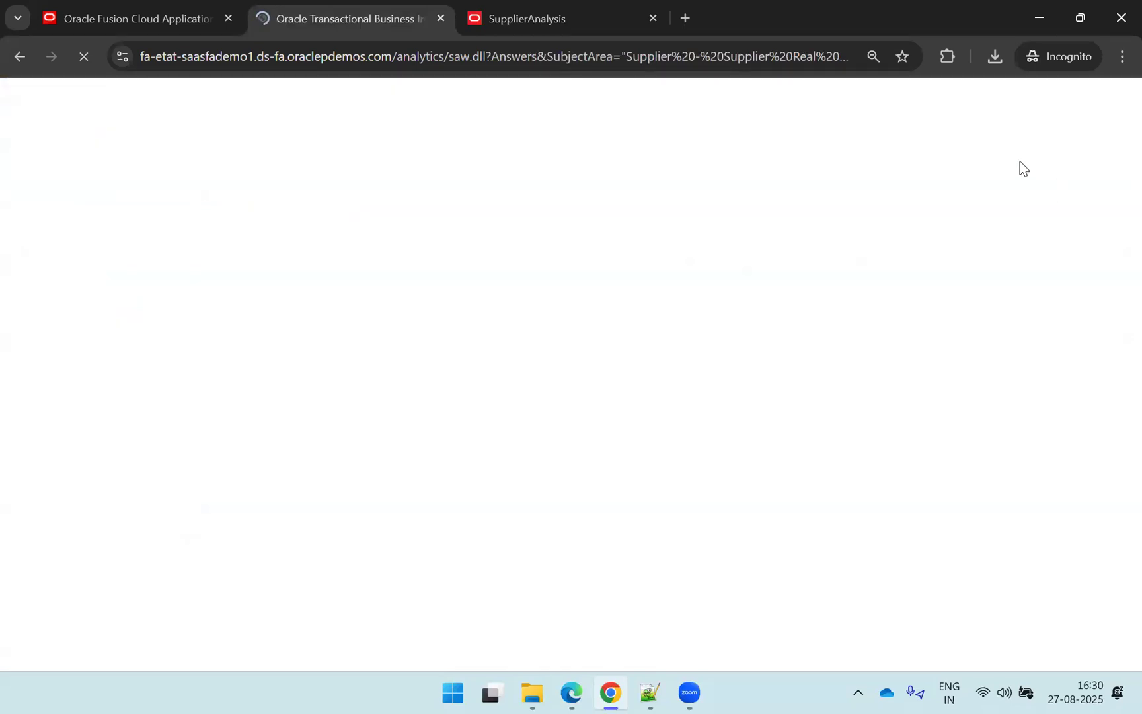
# Step: Save the new analysis as SupplierAnalysisDemo in /My Folders/OraTrainings
pyautogui.click(1060, 125)
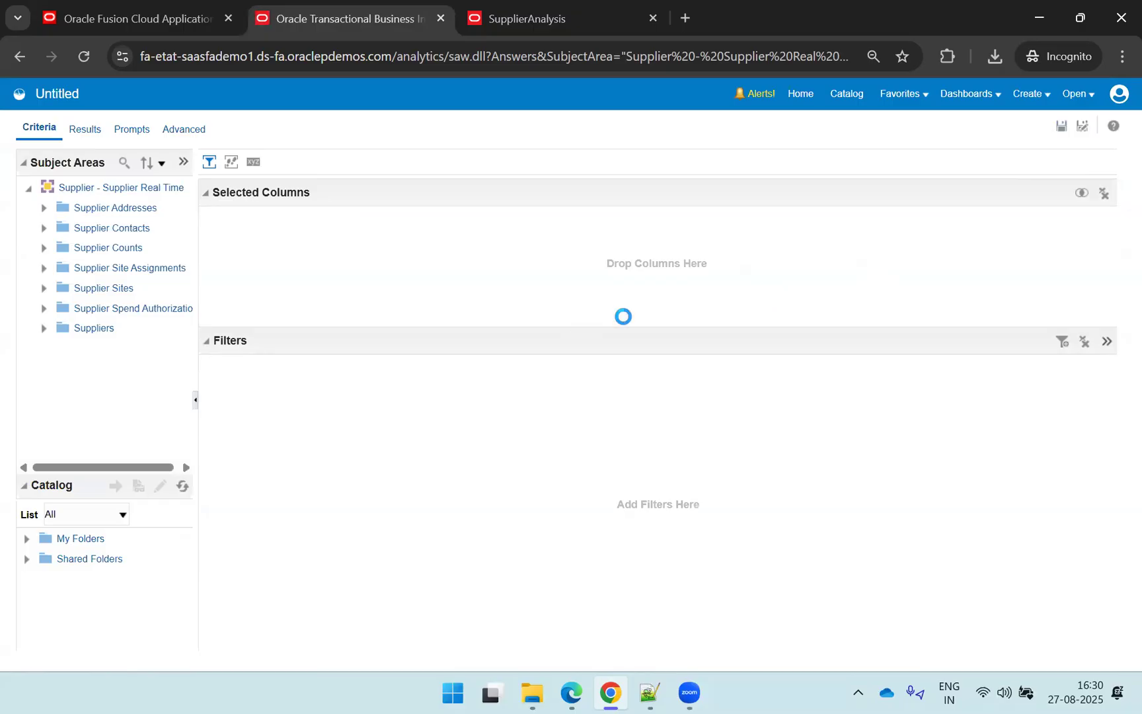
pyautogui.write('SupplierAna')
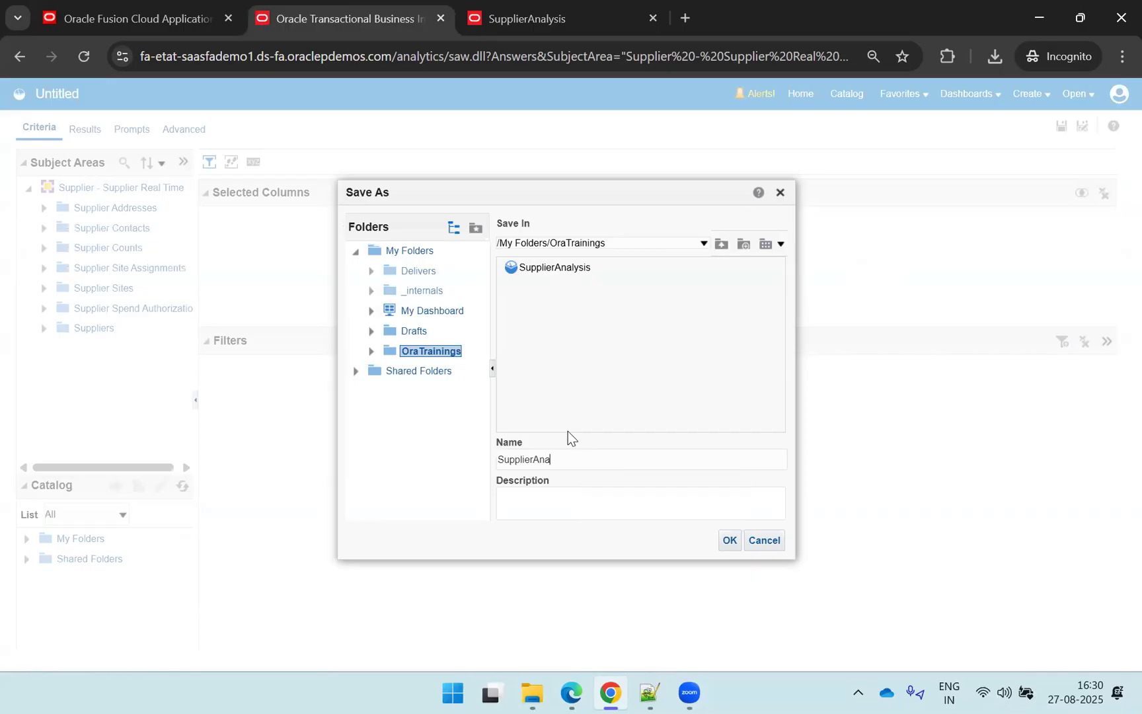
pyautogui.write('lysisDemo')
pyautogui.click(729, 548)
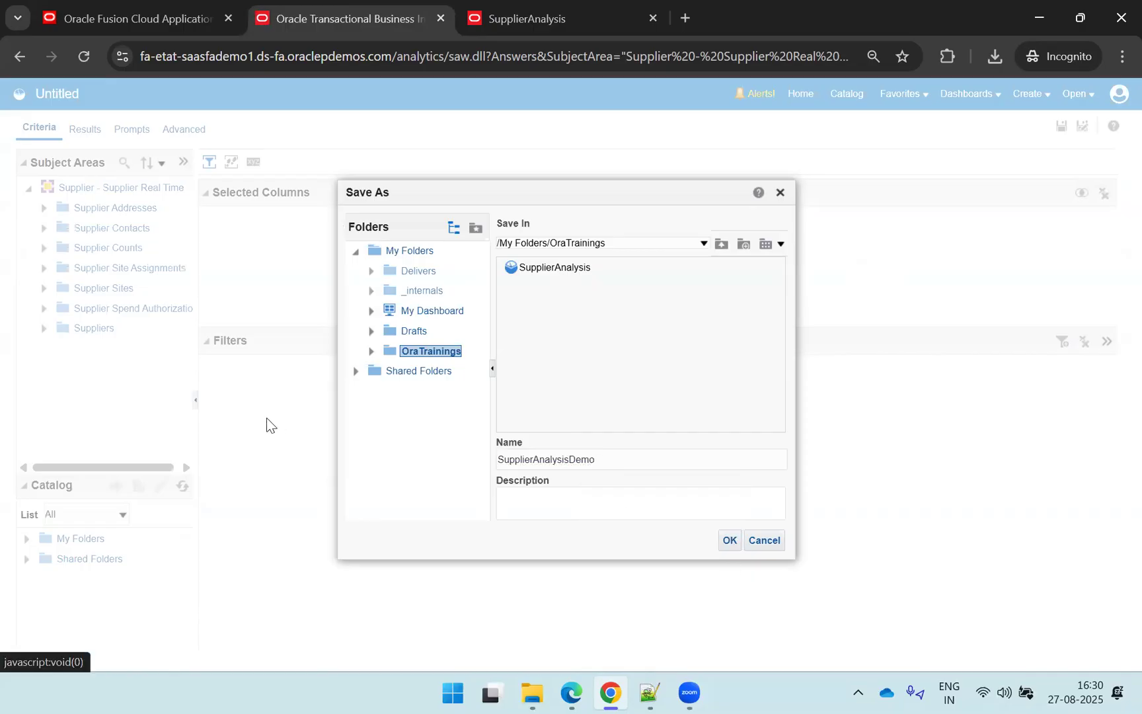
# Step: Widen the subject area tree and expand the Suppliers folder and its Supplier Profile subfolder to reach the supplier columns
pyautogui.click(44, 329)
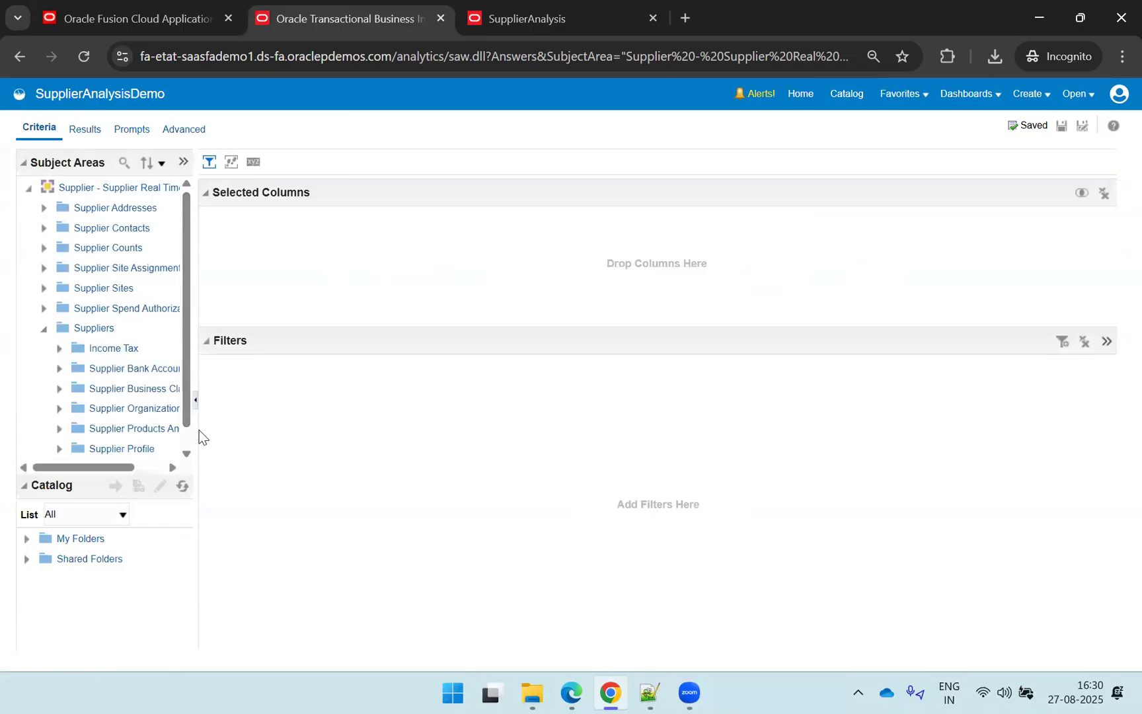
pyautogui.moveTo(197, 436); pyautogui.dragTo(258, 439)
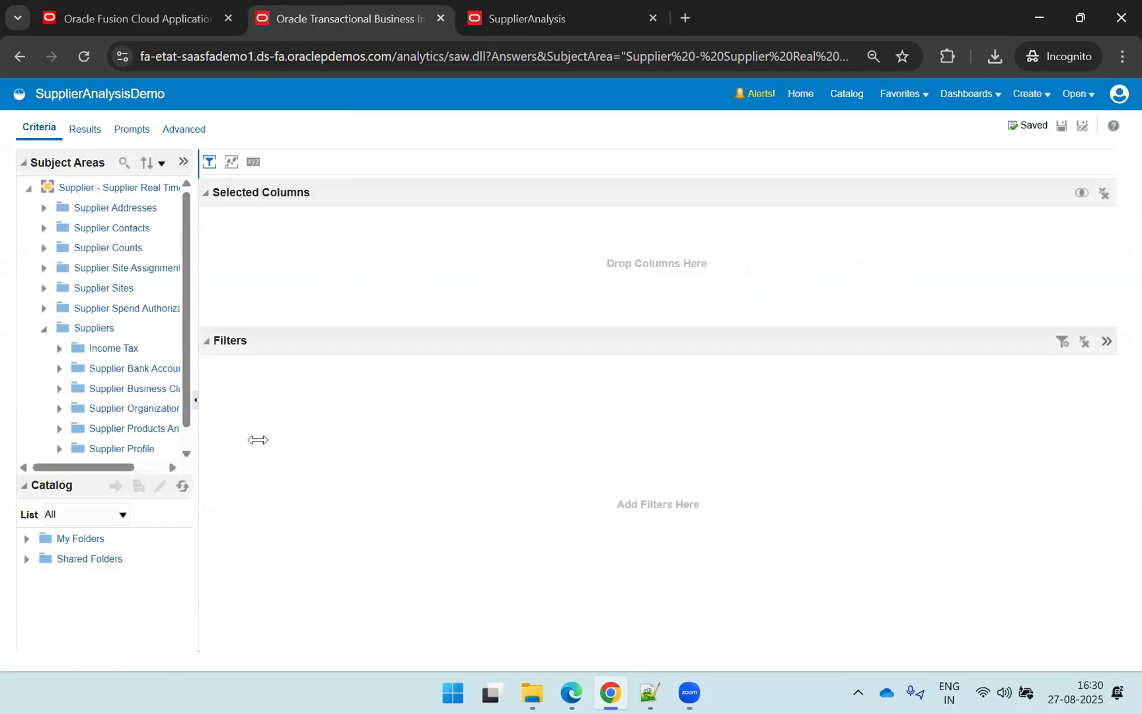
pyautogui.click(109, 449)
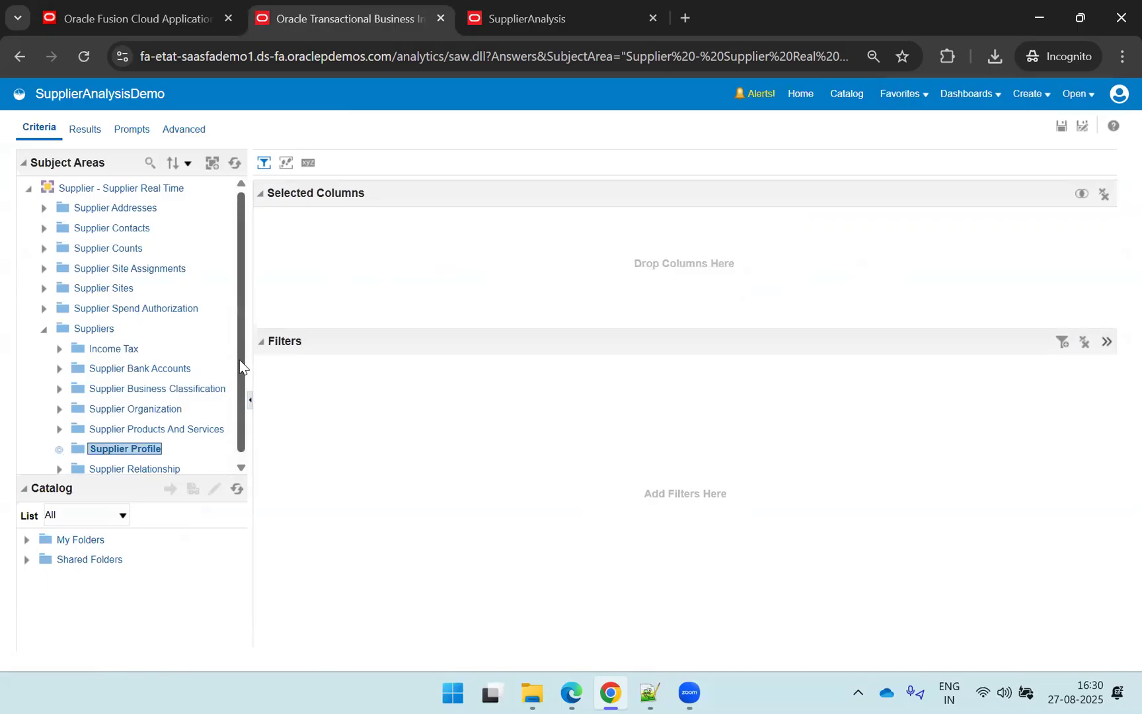
pyautogui.moveTo(244, 368); pyautogui.dragTo(243, 423)
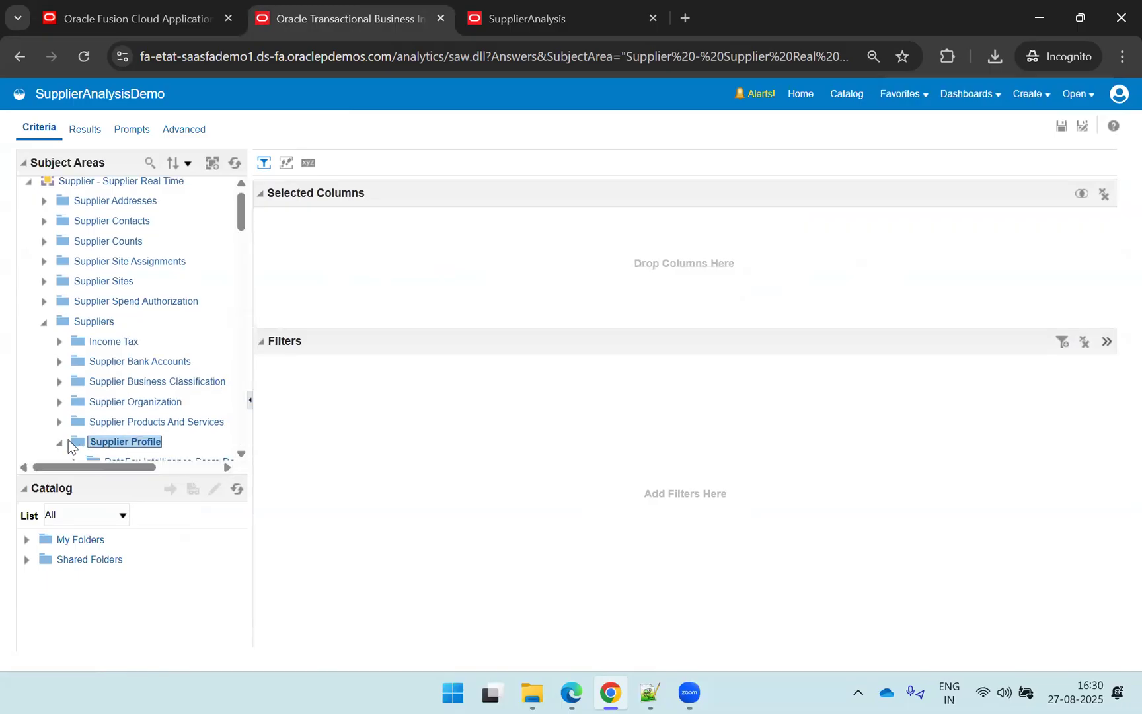
pyautogui.scroll(-1, 244, 221)
pyautogui.moveTo(244, 222); pyautogui.dragTo(273, 387)
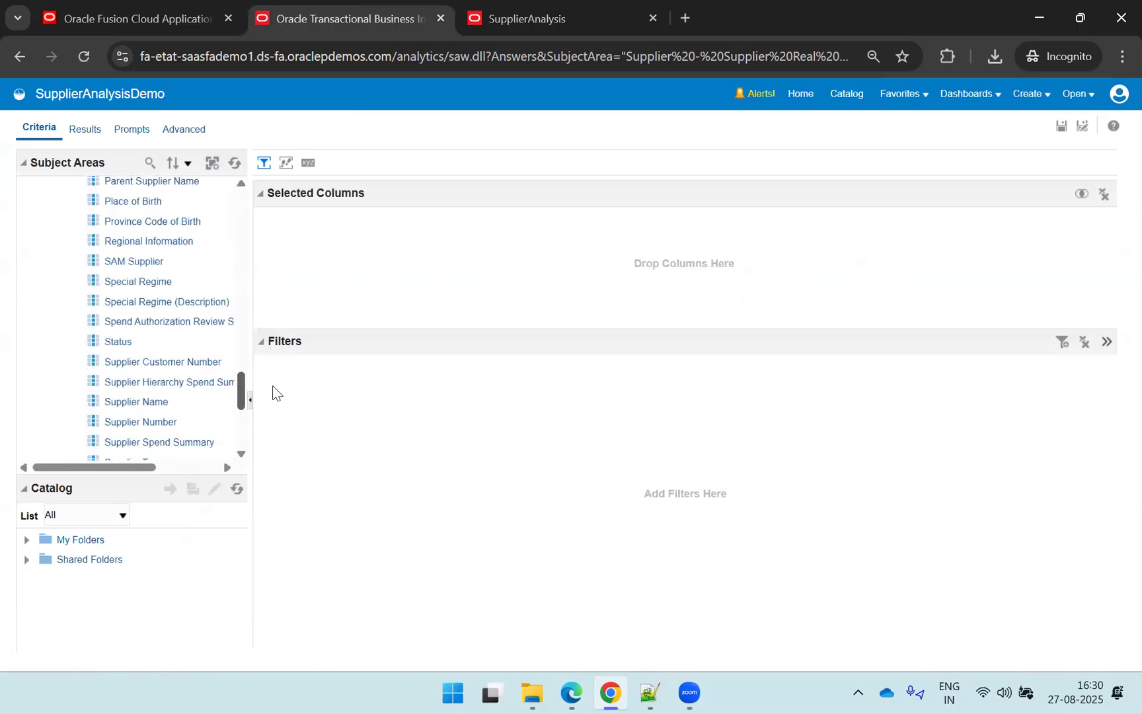
# Step: Add the Supplier Name, Supplier Number, Status and Supplier Type columns from Supplier Profile to the analysis and save it
pyautogui.moveTo(155, 401); pyautogui.dragTo(307, 248)
pyautogui.moveTo(156, 416); pyautogui.dragTo(497, 234)
pyautogui.moveTo(113, 342); pyautogui.dragTo(609, 248)
pyautogui.moveTo(241, 404); pyautogui.dragTo(244, 411)
pyautogui.moveTo(134, 338); pyautogui.dragTo(624, 239)
pyautogui.click(574, 251)
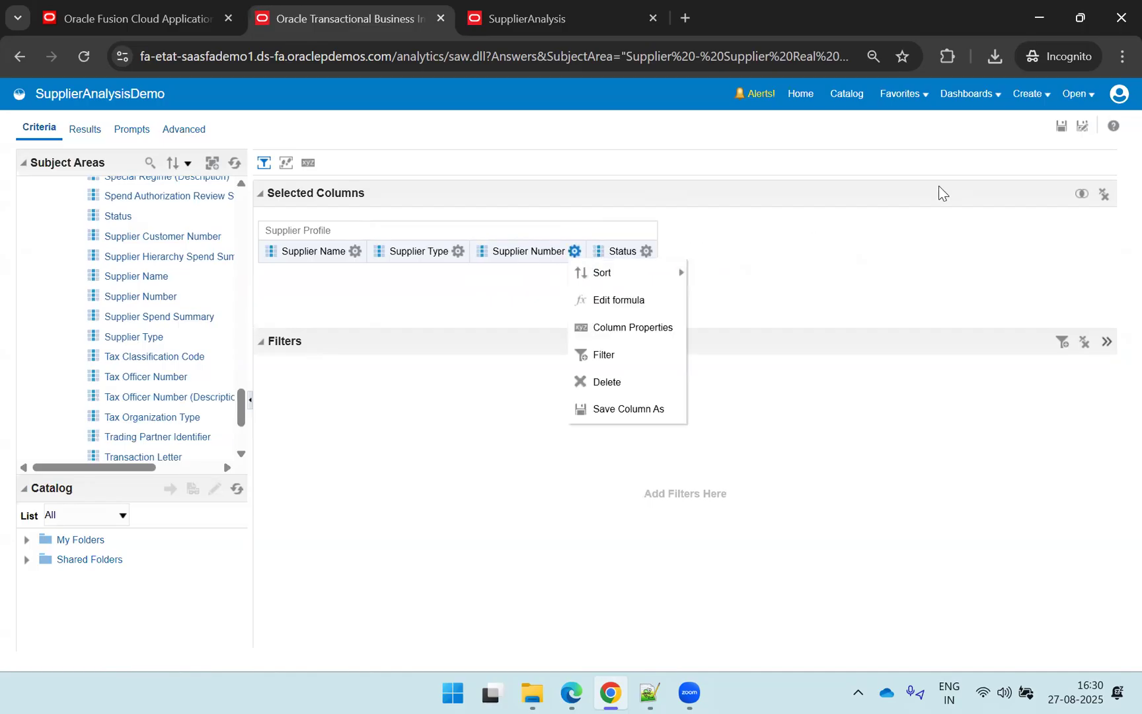
pyautogui.click(1061, 130)
pyautogui.click(844, 389)
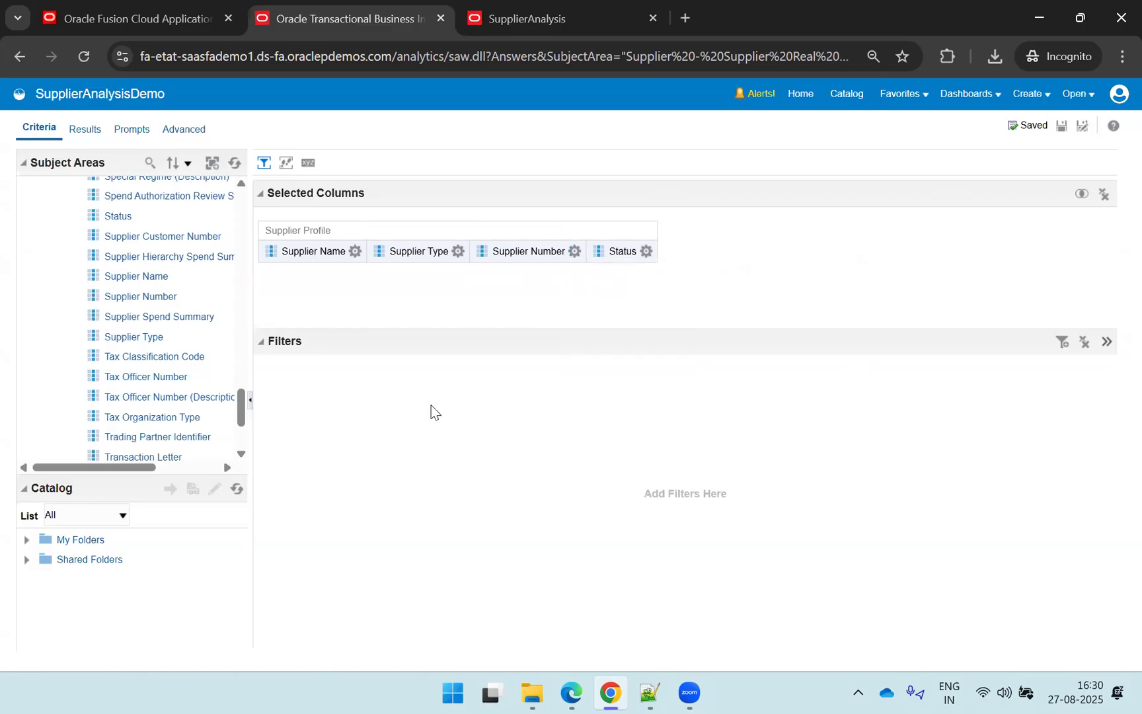
# Step: Display the analysis results, enlarge the list of views, add a Narrative view to the compound layout and save the analysis
pyautogui.click(82, 130)
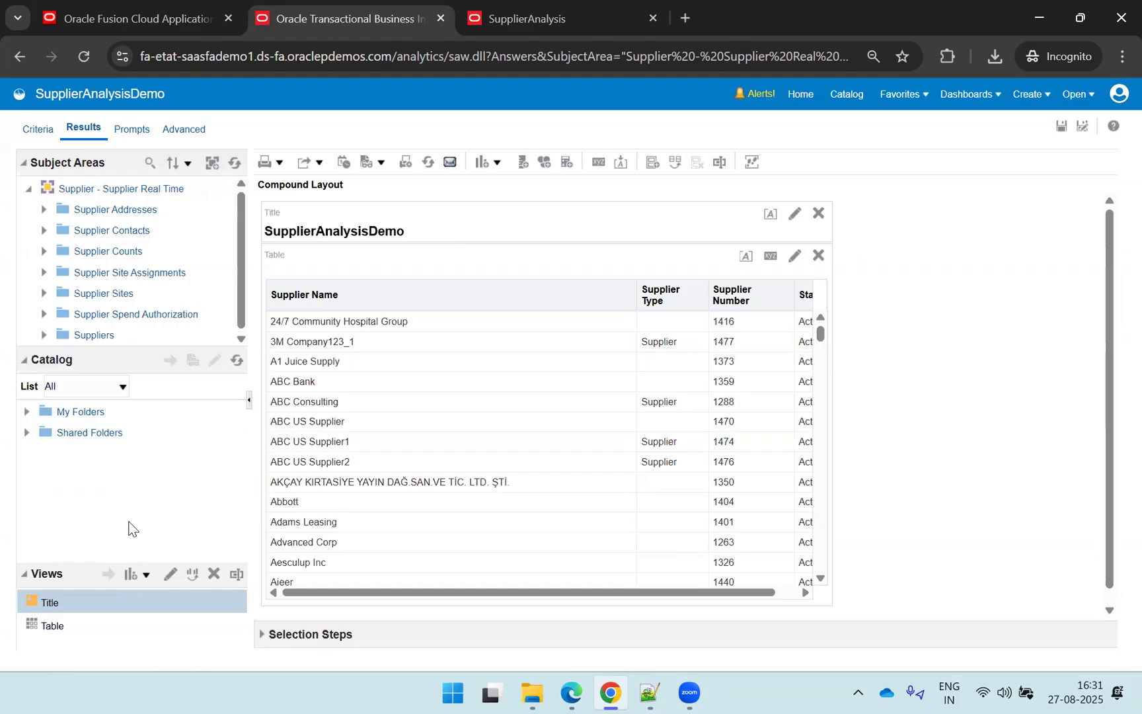
pyautogui.moveTo(111, 563); pyautogui.dragTo(125, 410)
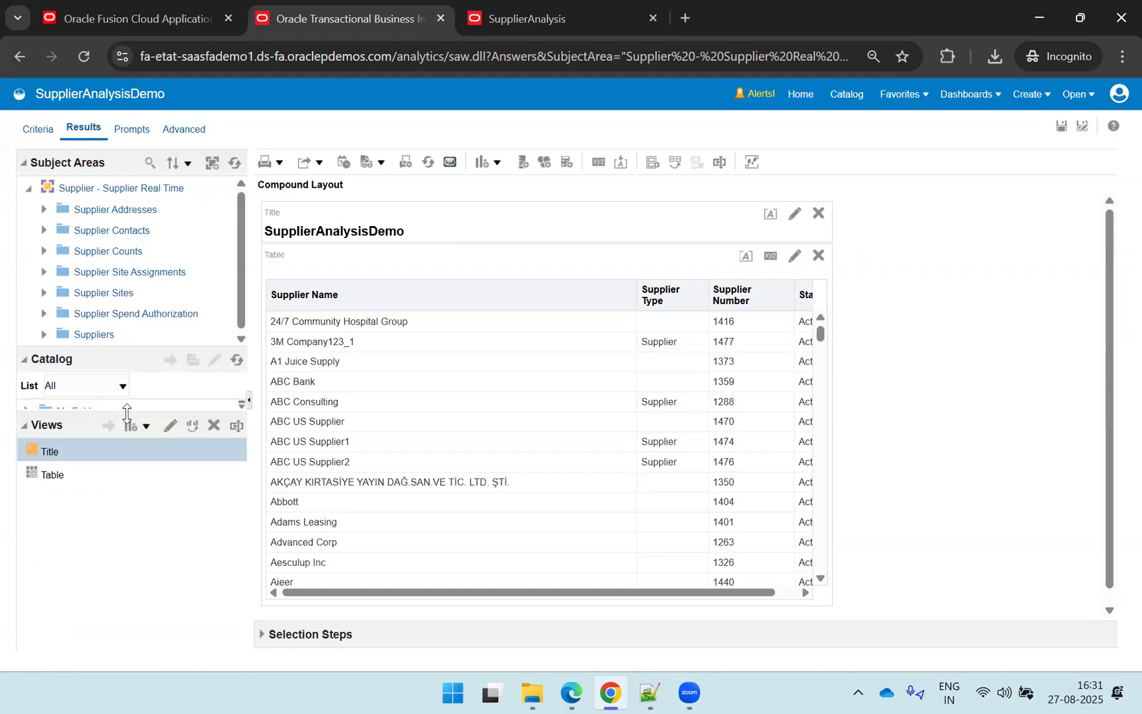
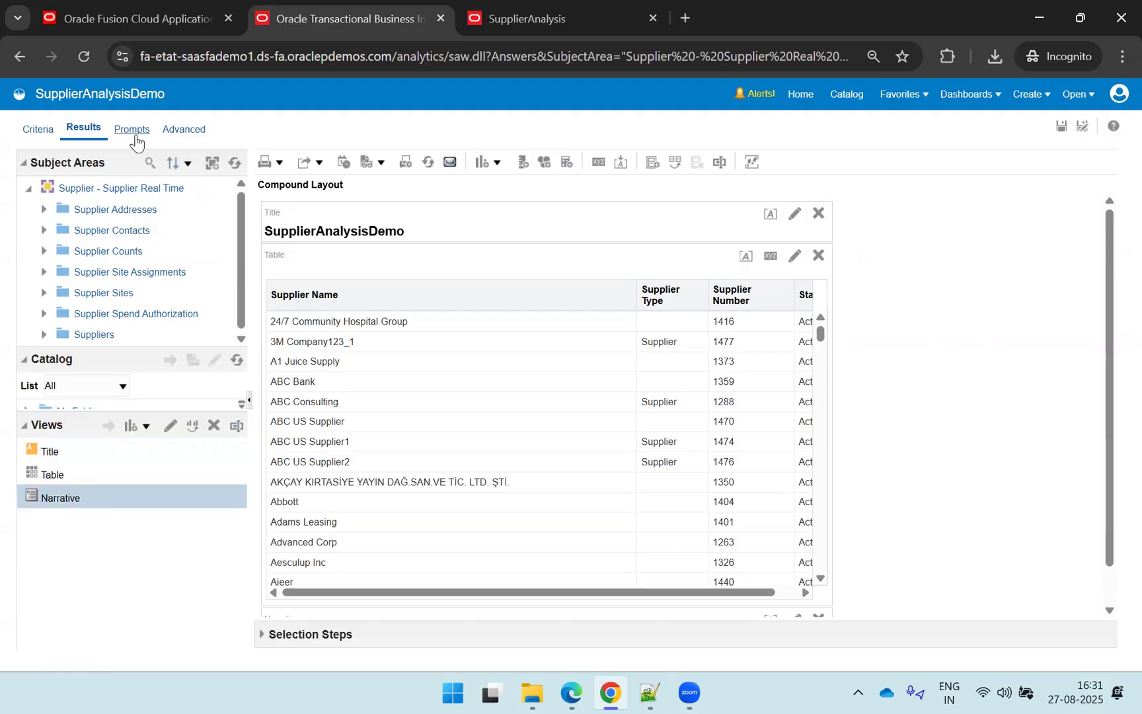
pyautogui.click(1058, 128)
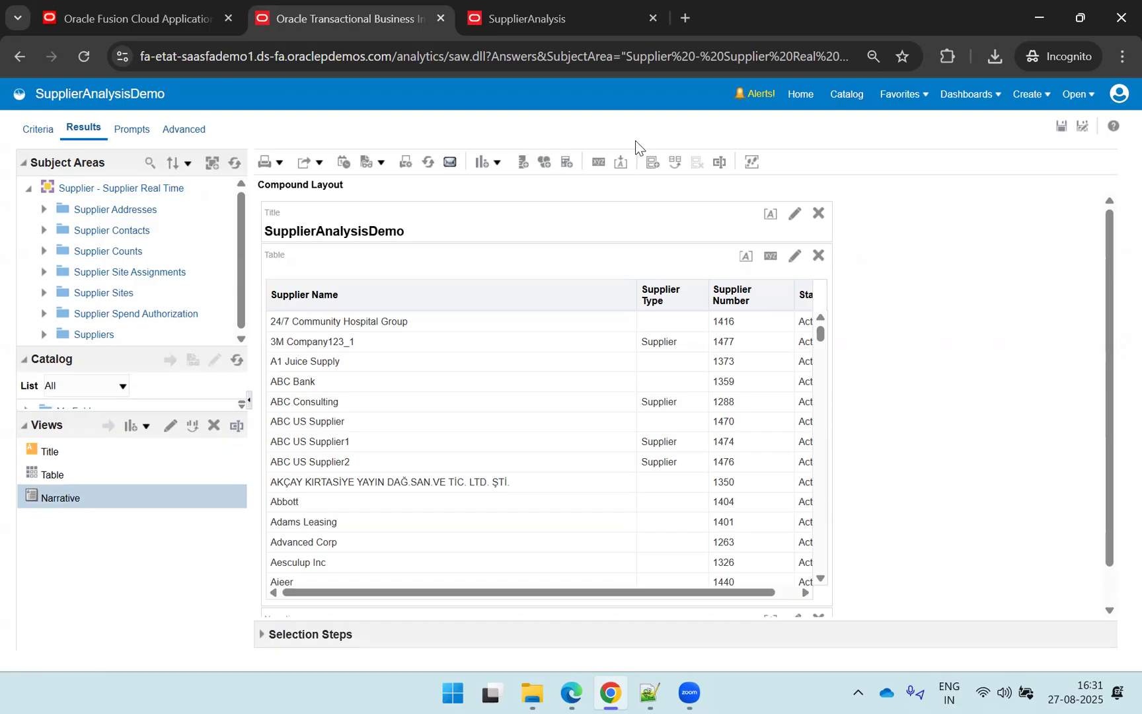
# Step: Start a new column prompt on Supplier Number in the analysis's prompt definitions
pyautogui.click(131, 135)
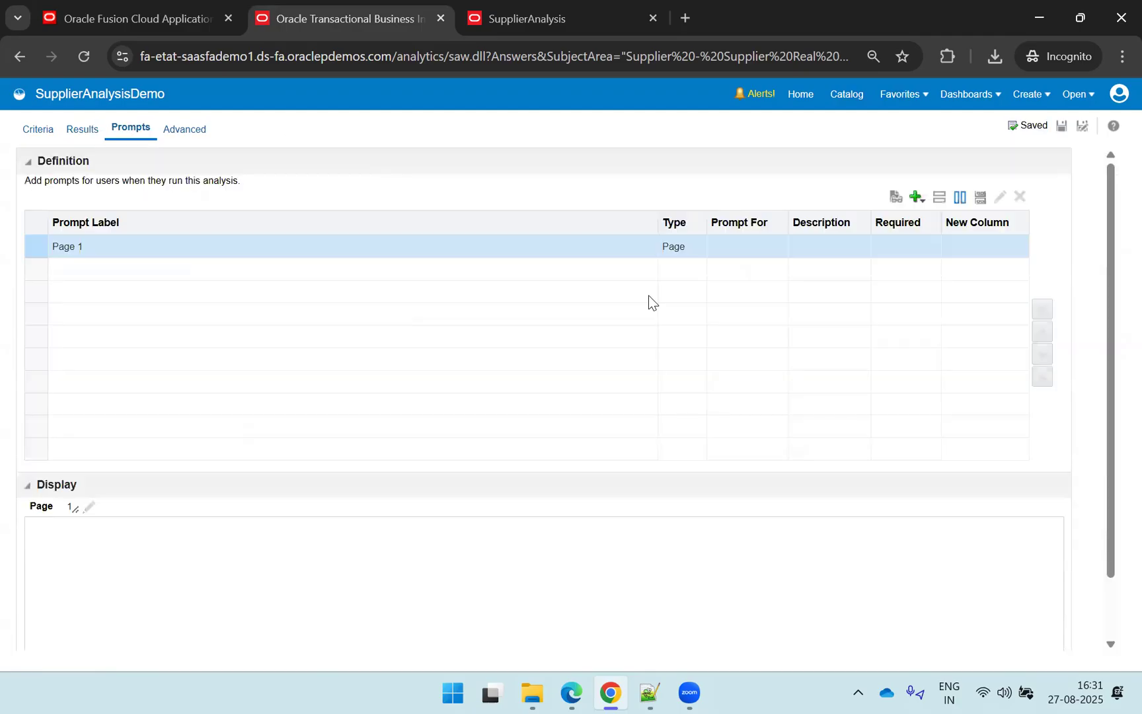
pyautogui.click(917, 197)
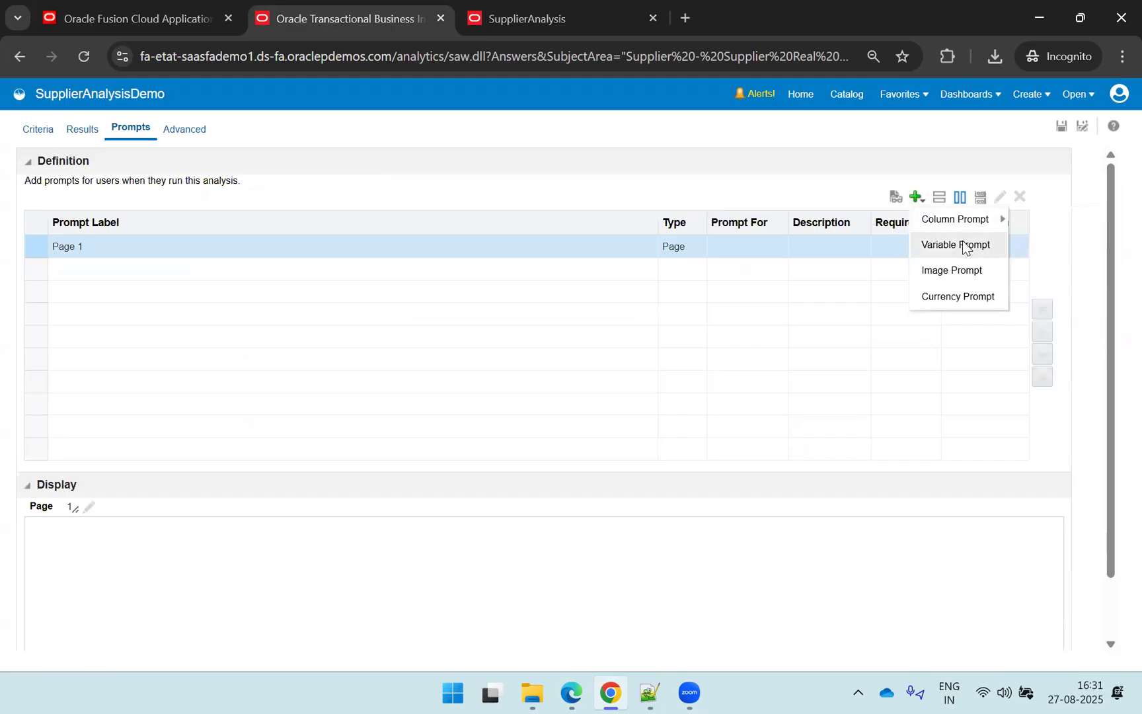
pyautogui.moveTo(971, 225)
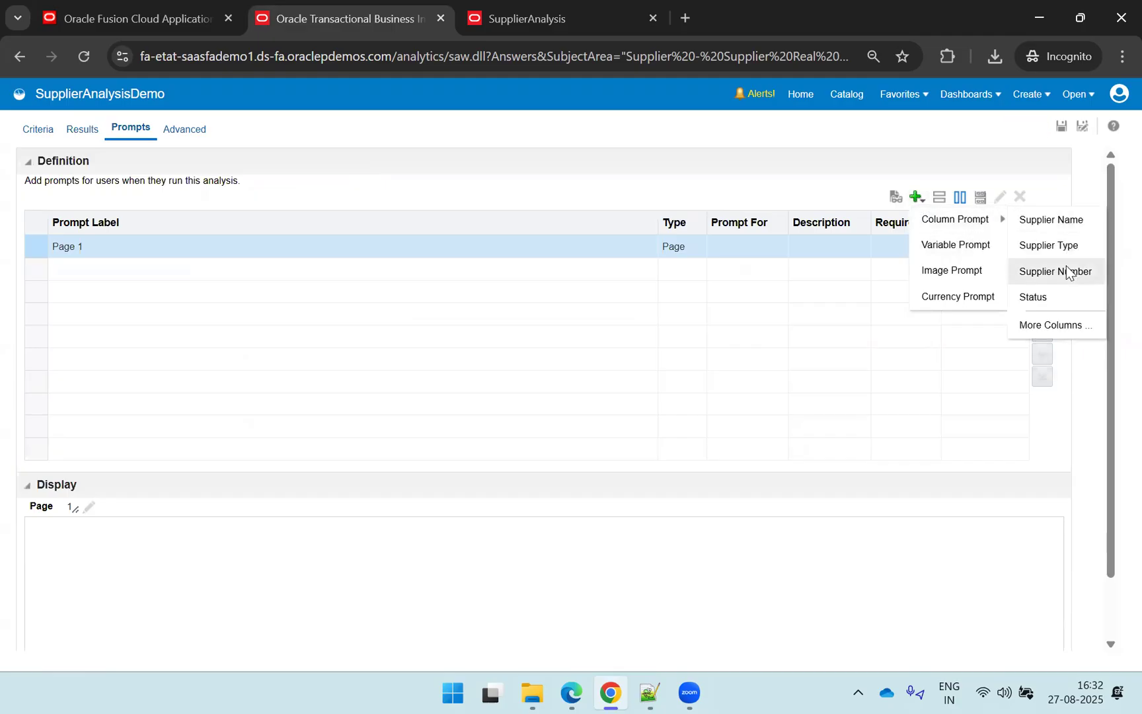
pyautogui.click(1055, 272)
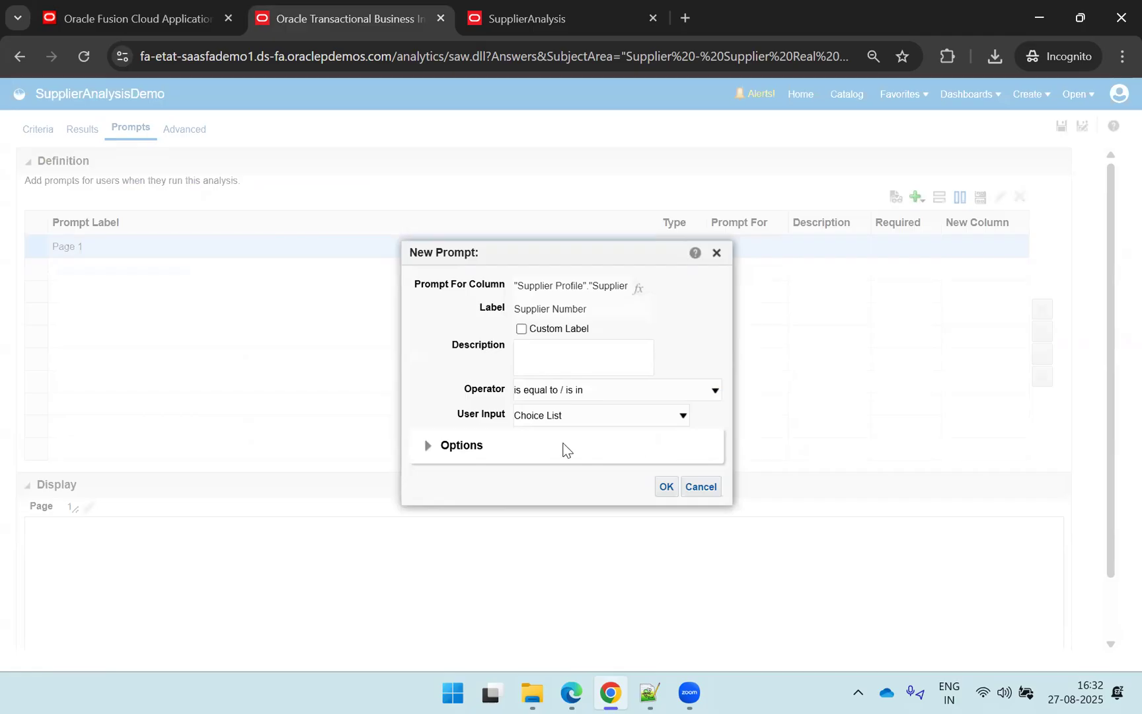
# Step: Have the Supplier Number prompt set a presentation variable named SupplierNum and add the prompt to the analysis
pyautogui.click(429, 451)
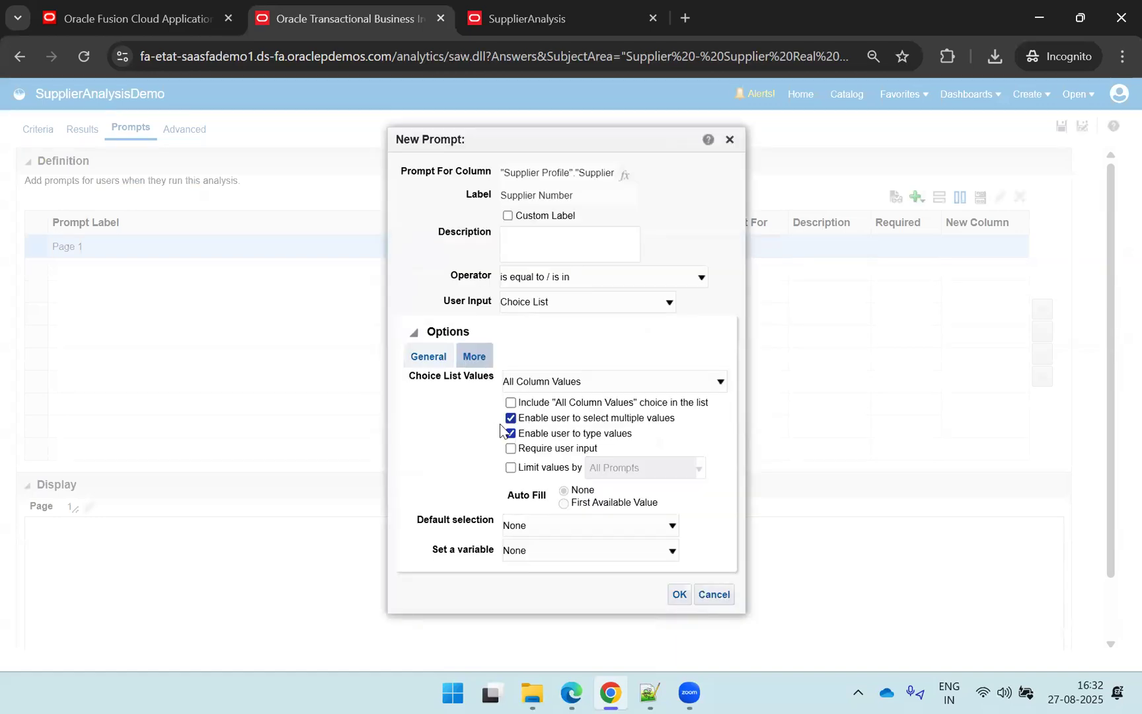
pyautogui.click(555, 552)
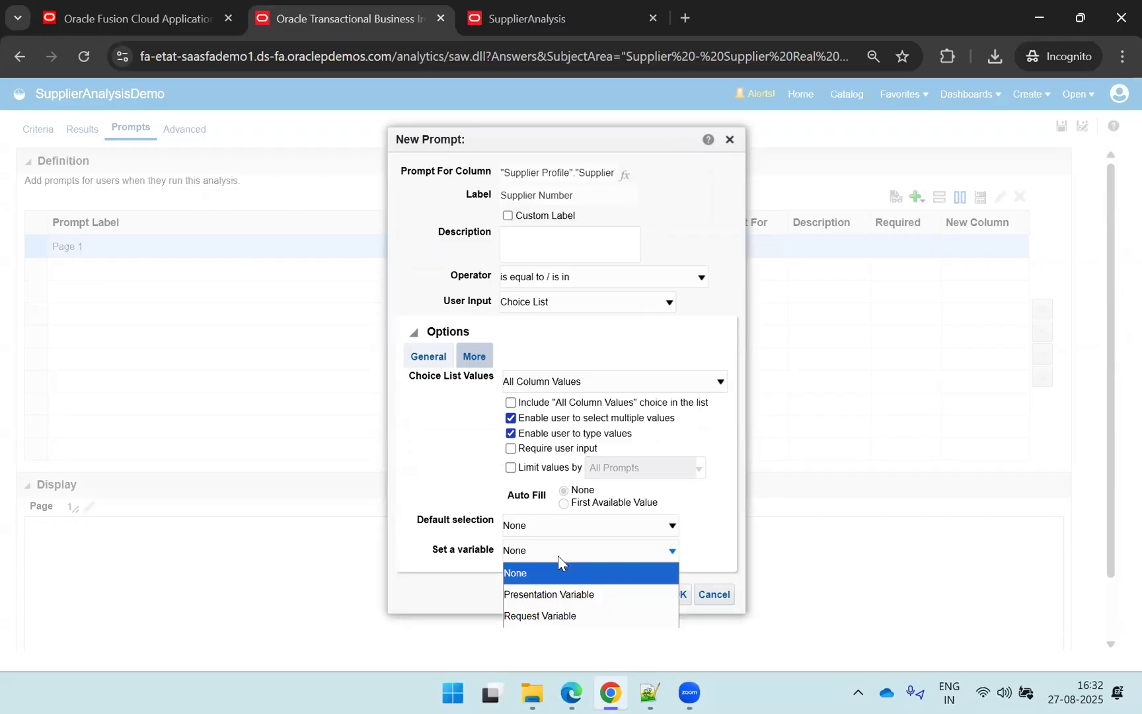
pyautogui.click(517, 594)
pyautogui.moveTo(512, 132); pyautogui.dragTo(388, 105)
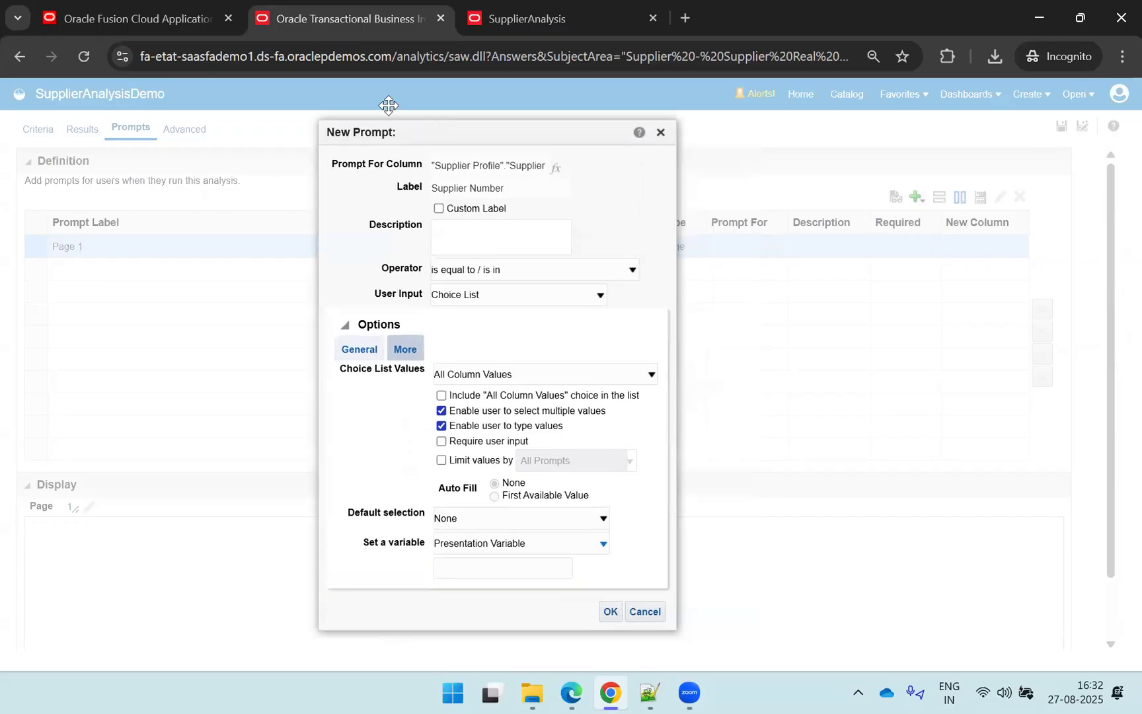
pyautogui.click(481, 512)
pyautogui.click(482, 512)
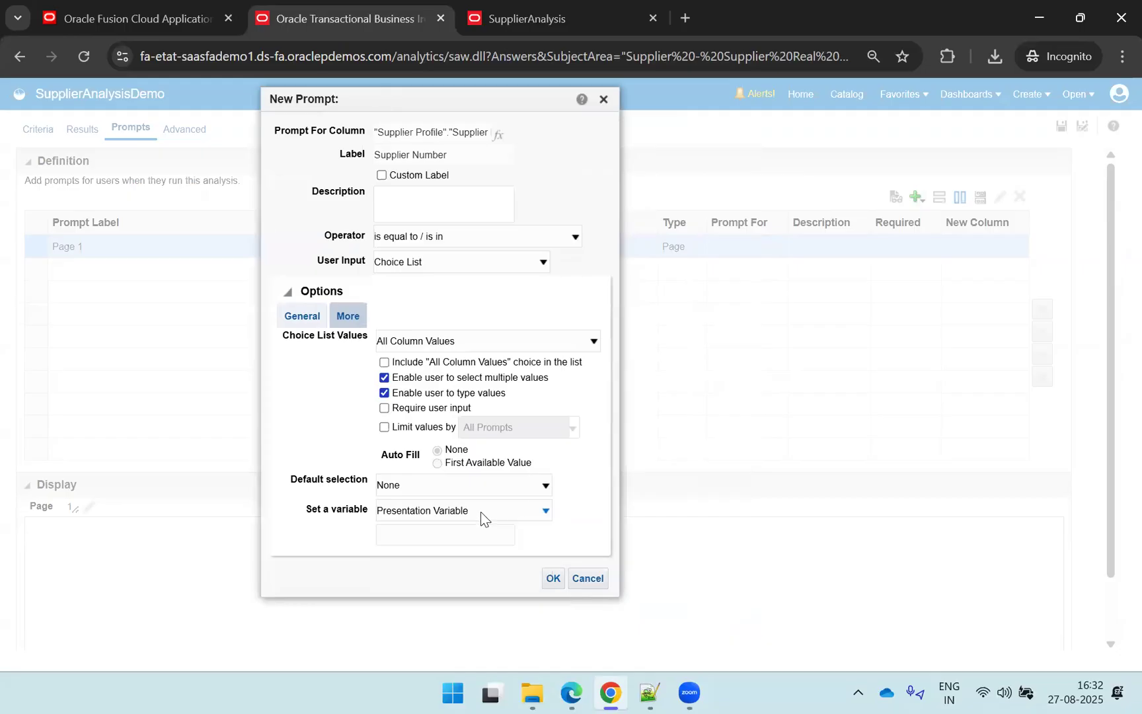
pyautogui.click(455, 540)
pyautogui.write('SupplierNum')
pyautogui.click(553, 580)
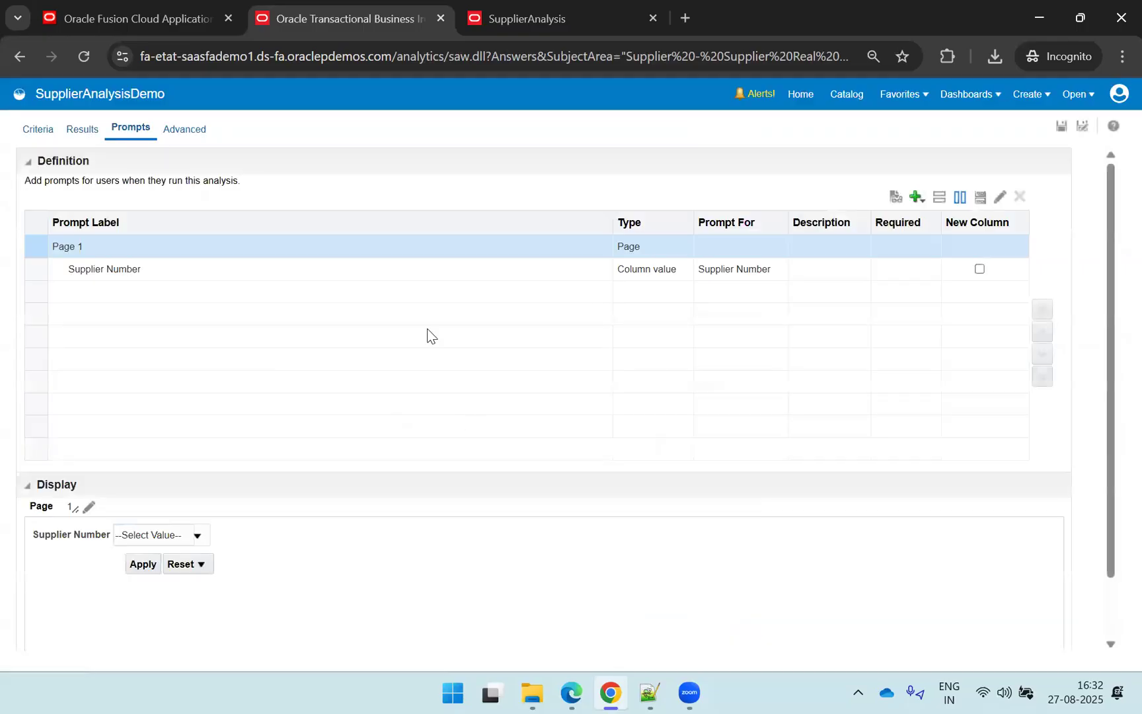
# Step: Edit the Supplier Number prompt to require user input, keeping the choice list, and save the analysis
pyautogui.click(831, 269)
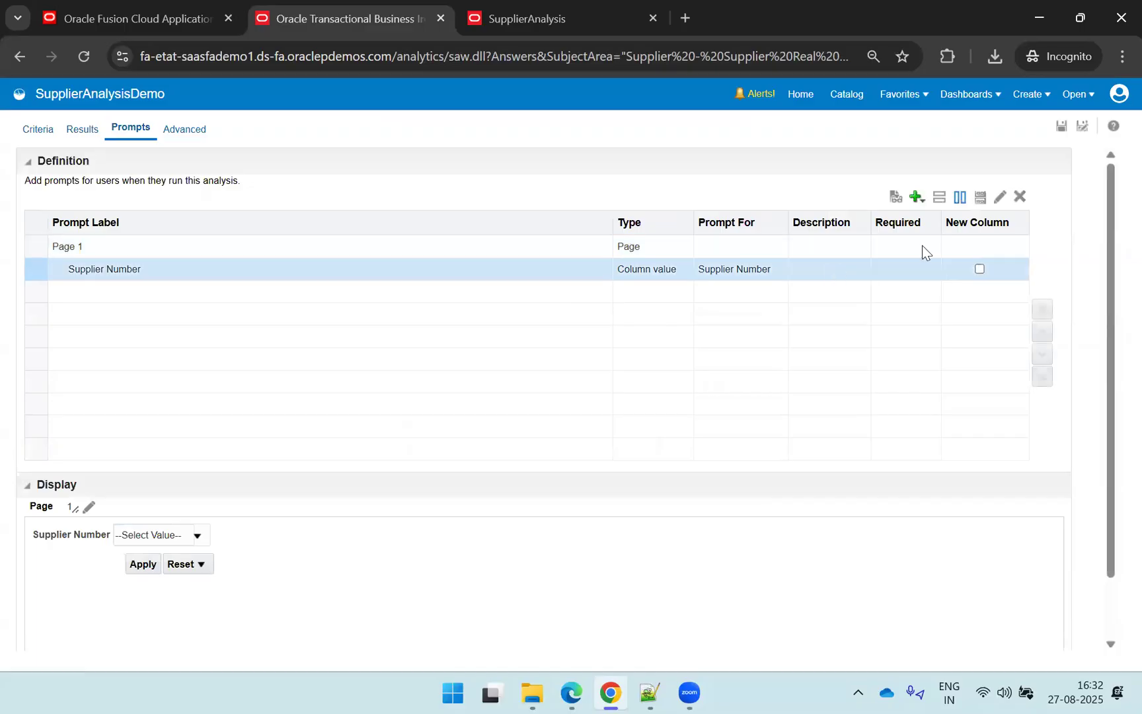
pyautogui.click(1000, 196)
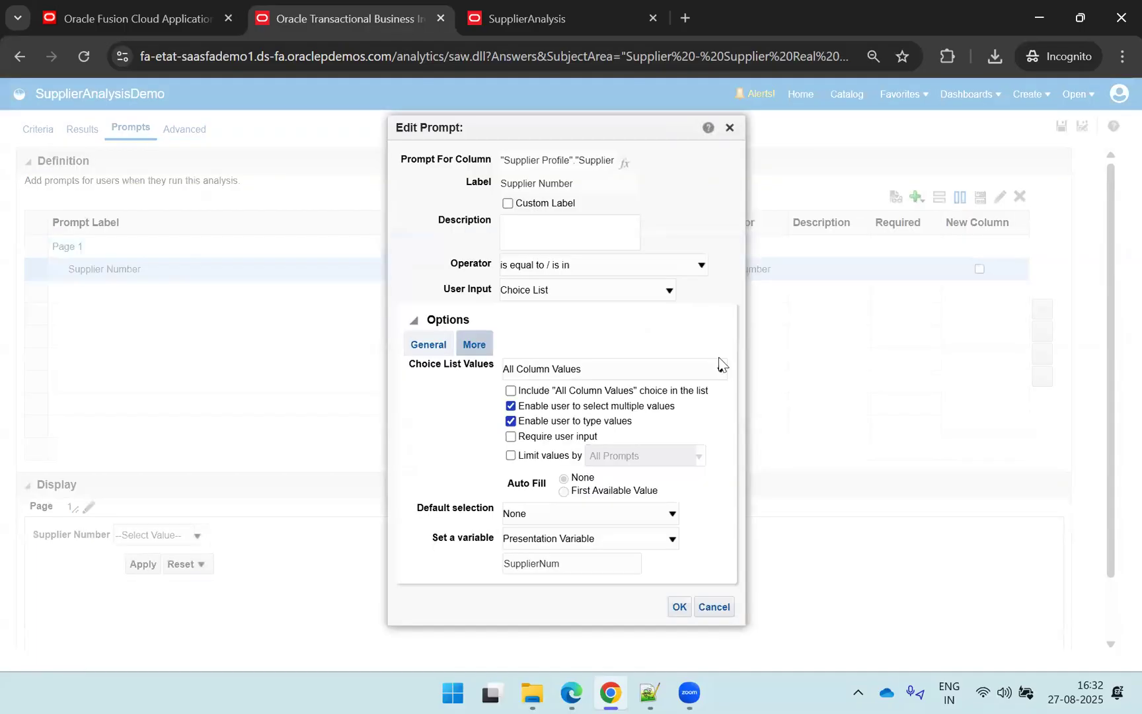
pyautogui.click(529, 438)
pyautogui.click(639, 291)
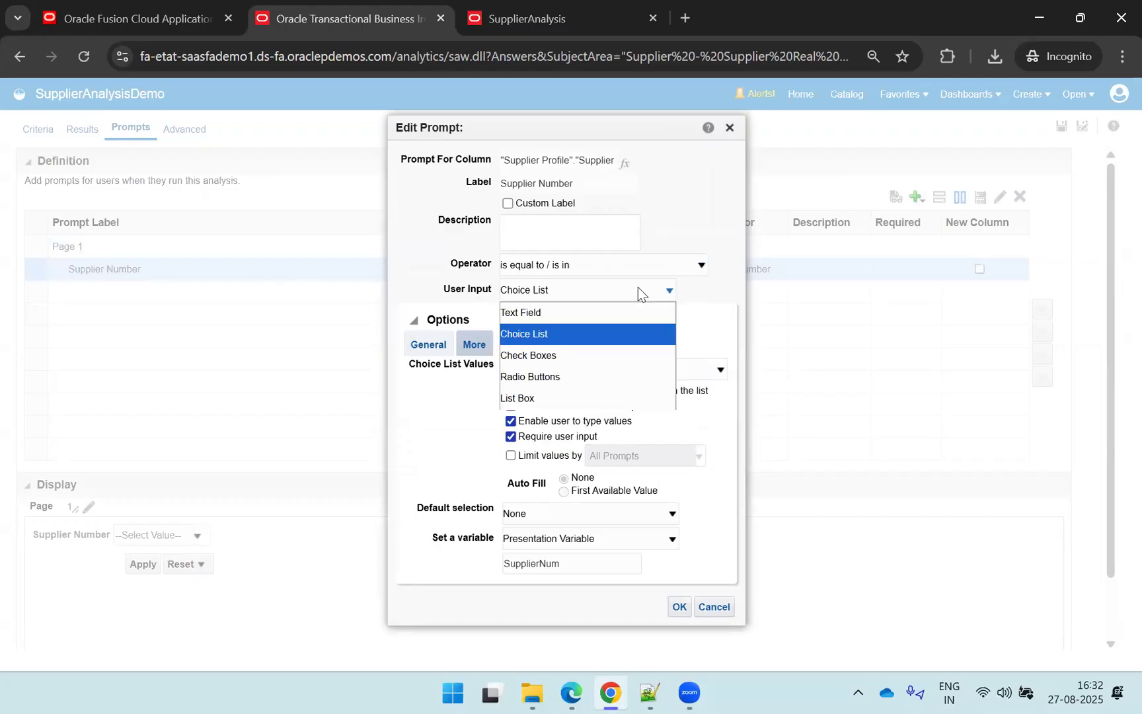
pyautogui.click(638, 286)
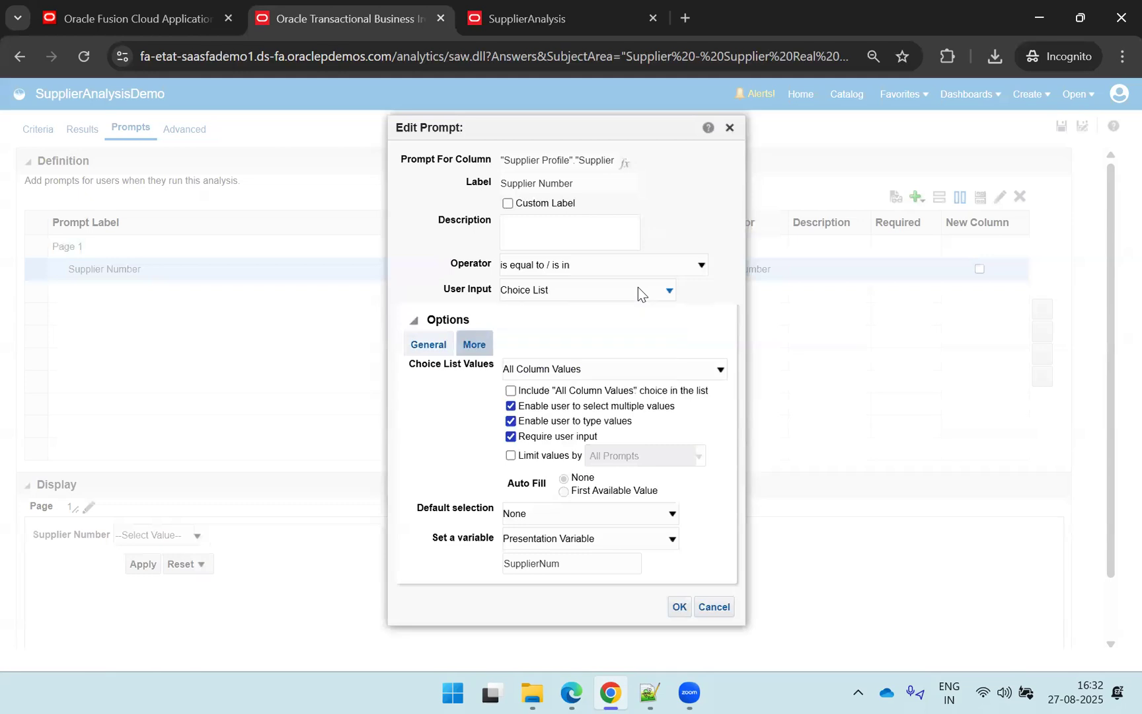
pyautogui.moveTo(498, 141); pyautogui.dragTo(187, 125)
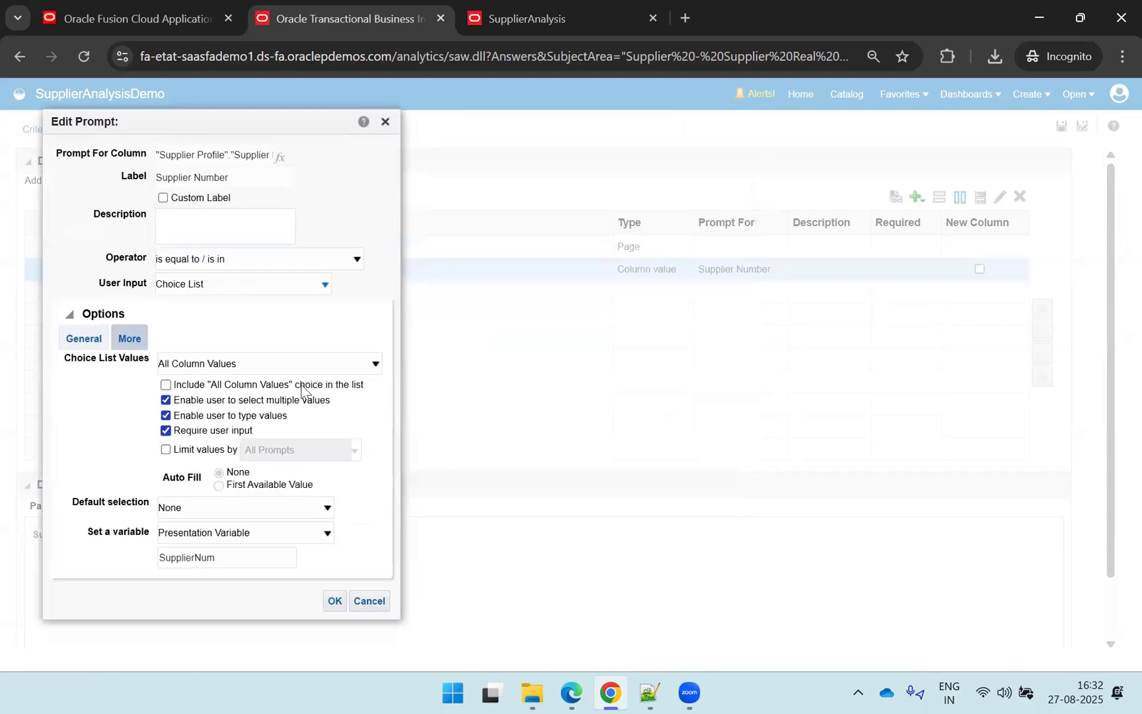
pyautogui.click(327, 614)
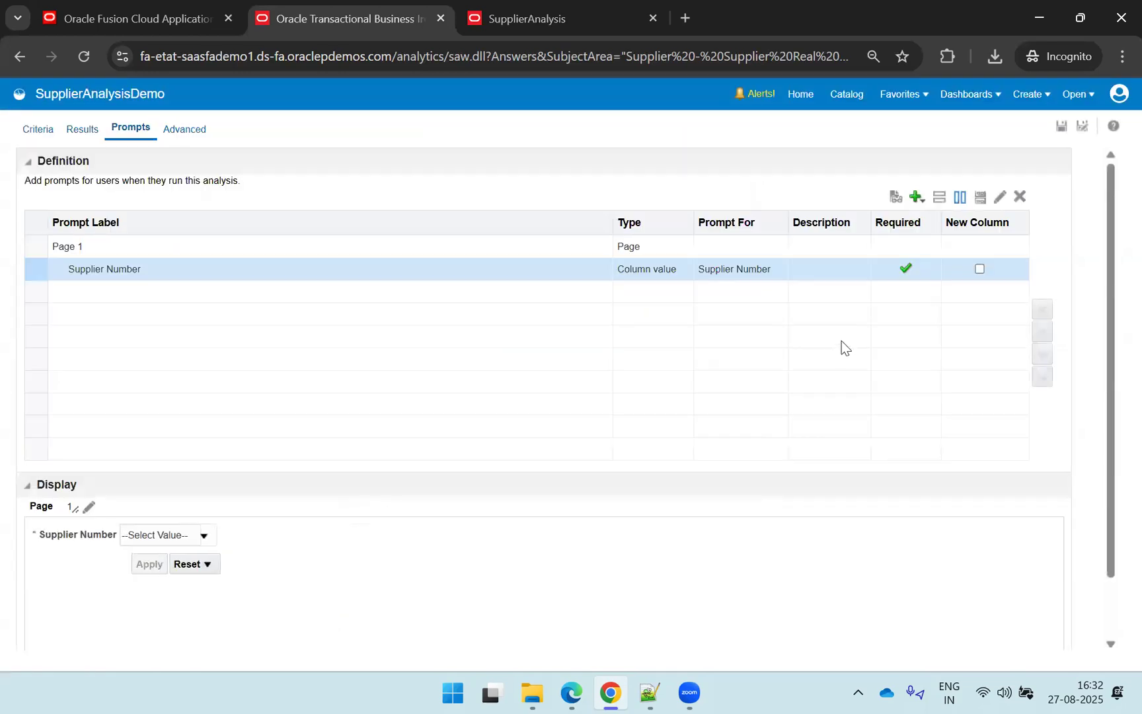
pyautogui.click(1060, 127)
# Step: Edit the Narrative view in the results and enter the narrative text "Selected Supplier Num : @{SupplierNum}{All}"
pyautogui.click(82, 133)
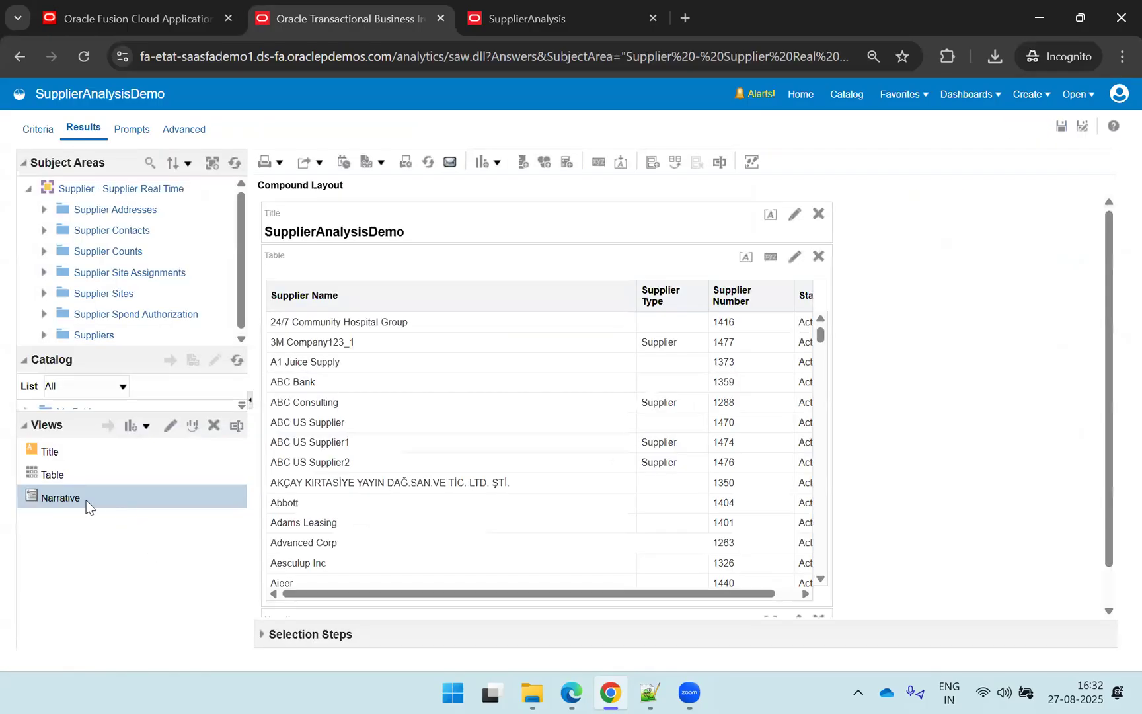
pyautogui.click(169, 425)
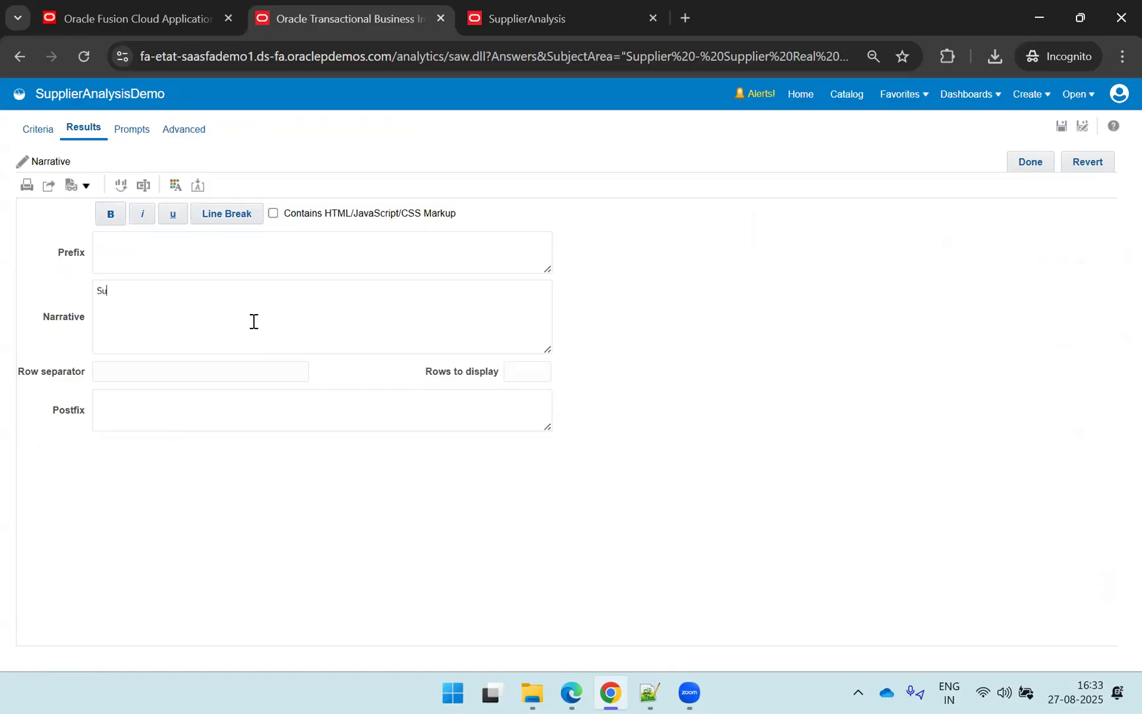
pyautogui.write('lier Num :')
pyautogui.hotkey('ctrl', 'a')
pyautogui.write('Selected Supplier Num : @')
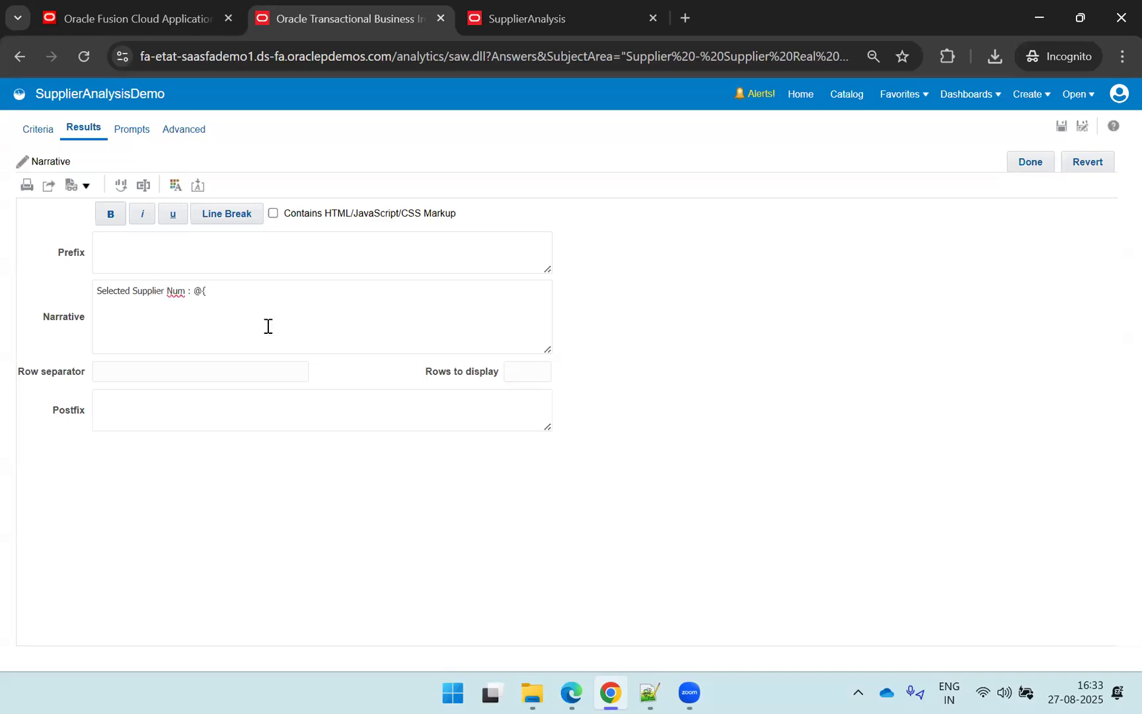
pyautogui.write('{SupplierNum}{All')
# Step: Allow HTML markup in the narrative and enclose the "Selected Supplier Num :" label in <b> and </b> tags
pyautogui.click(273, 213)
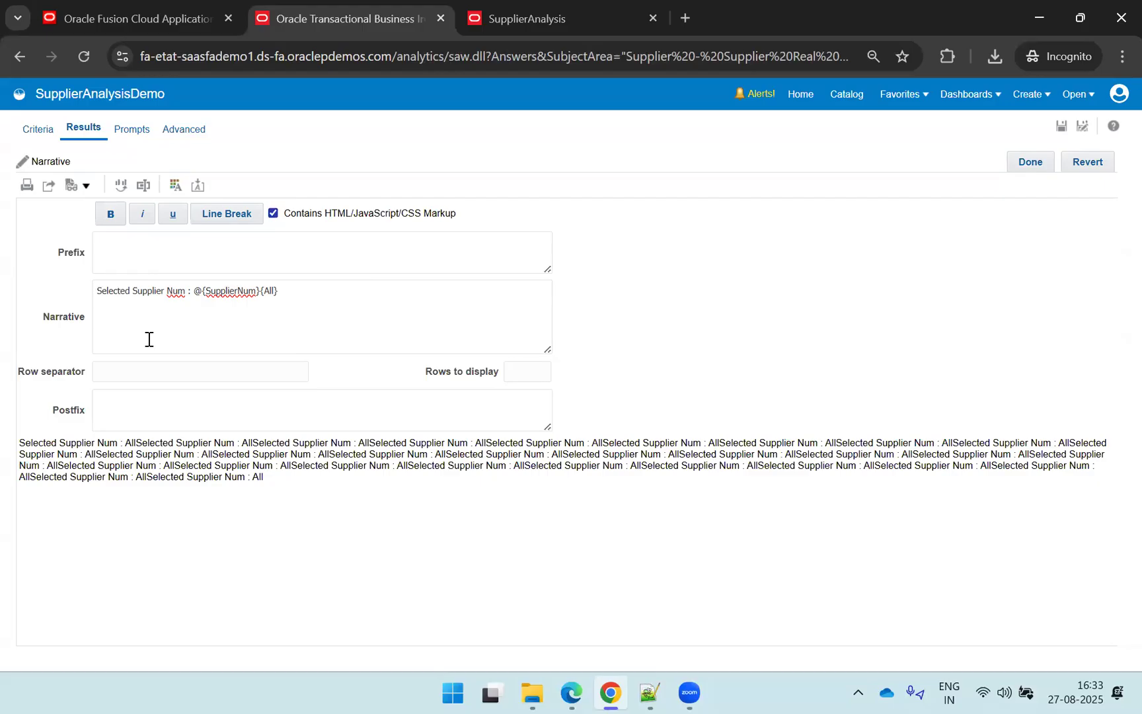
pyautogui.write('<b>')
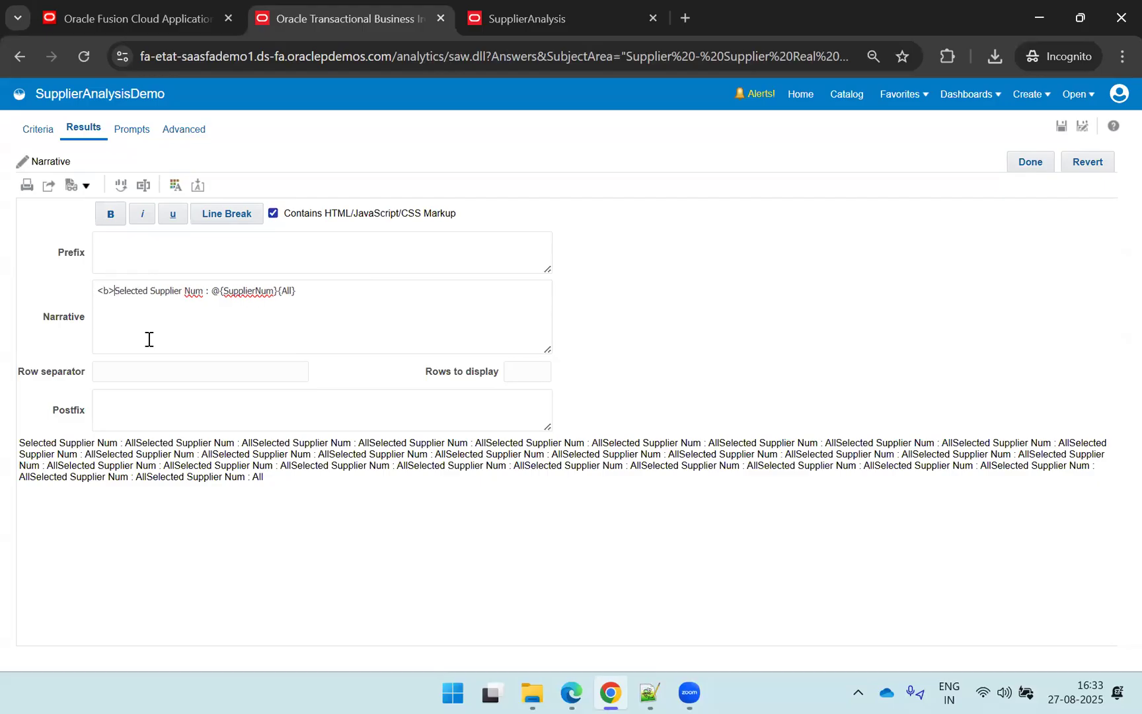
pyautogui.click(212, 293)
pyautogui.write('< ')
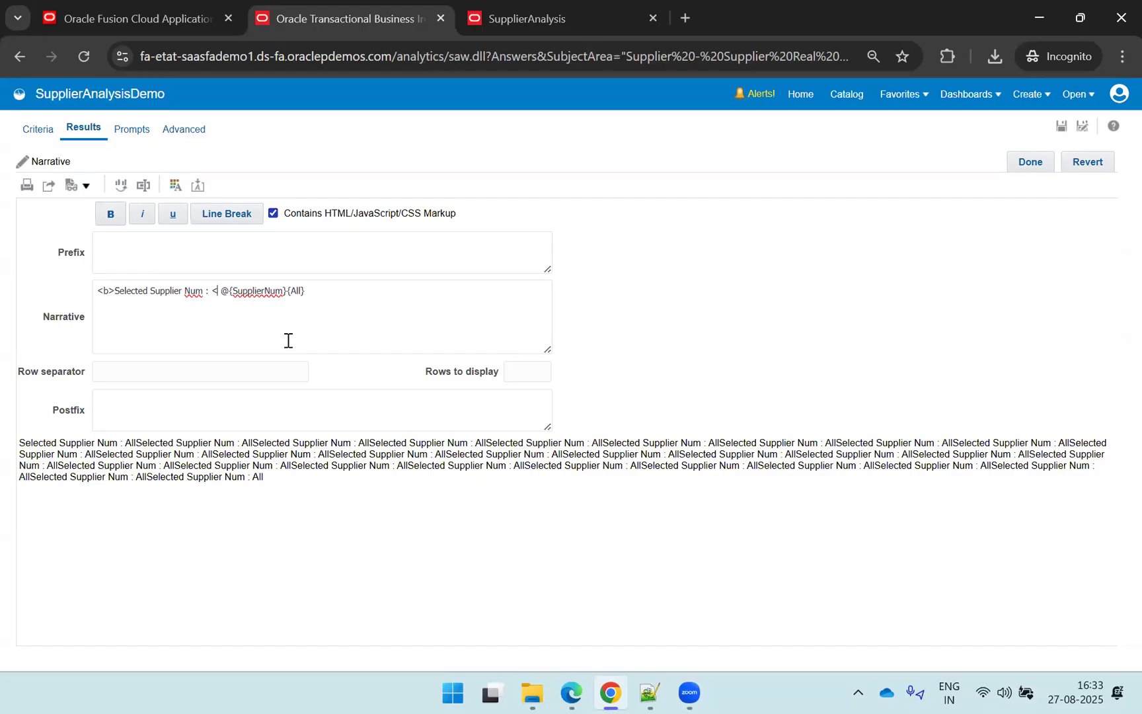
pyautogui.write('/b>')
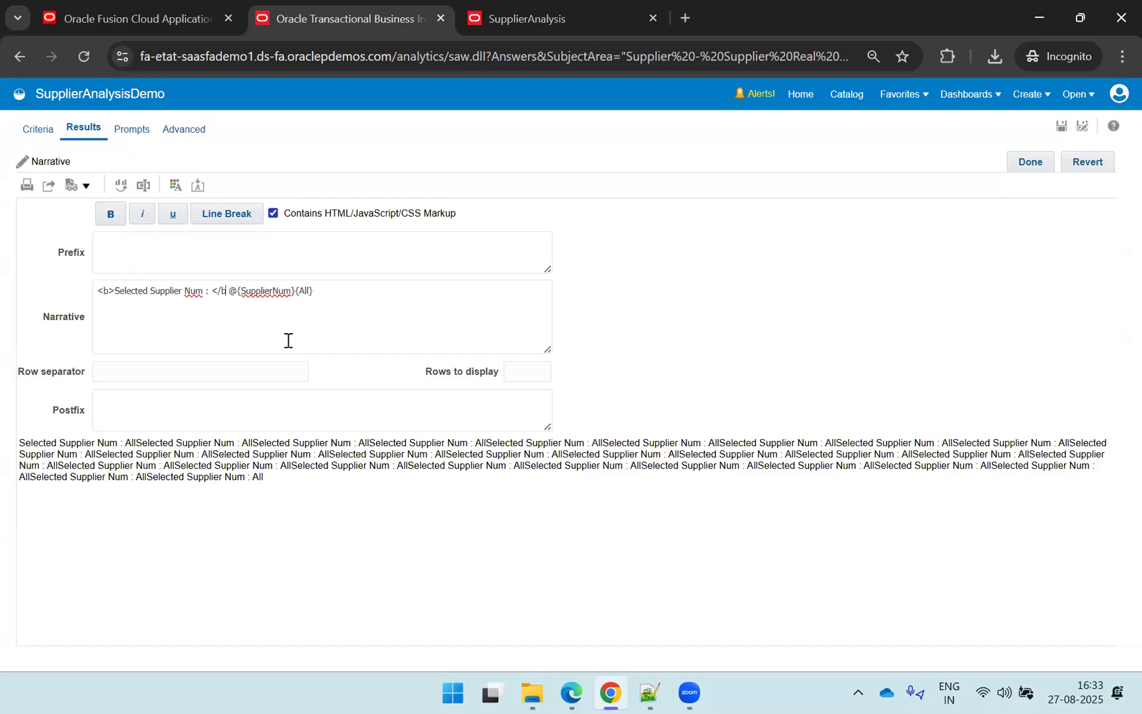
# Step: Append a <br> tag after the variable in the narrative, refresh its preview and save the analysis
pyautogui.click(381, 297)
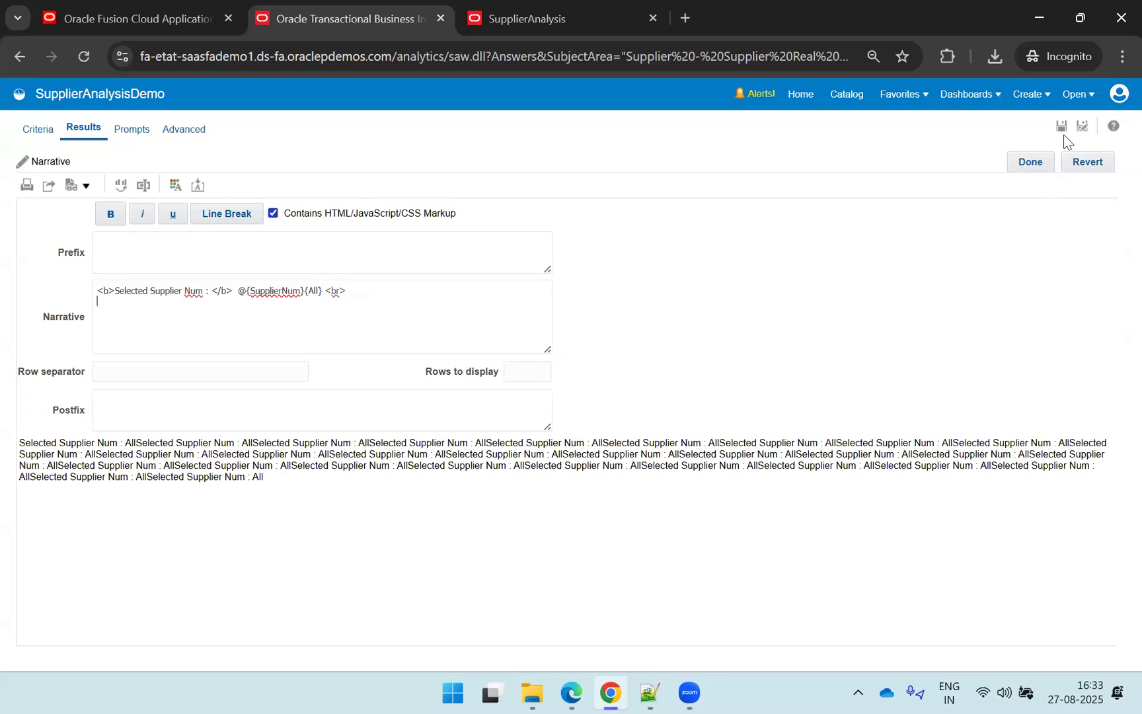
pyautogui.click(985, 244)
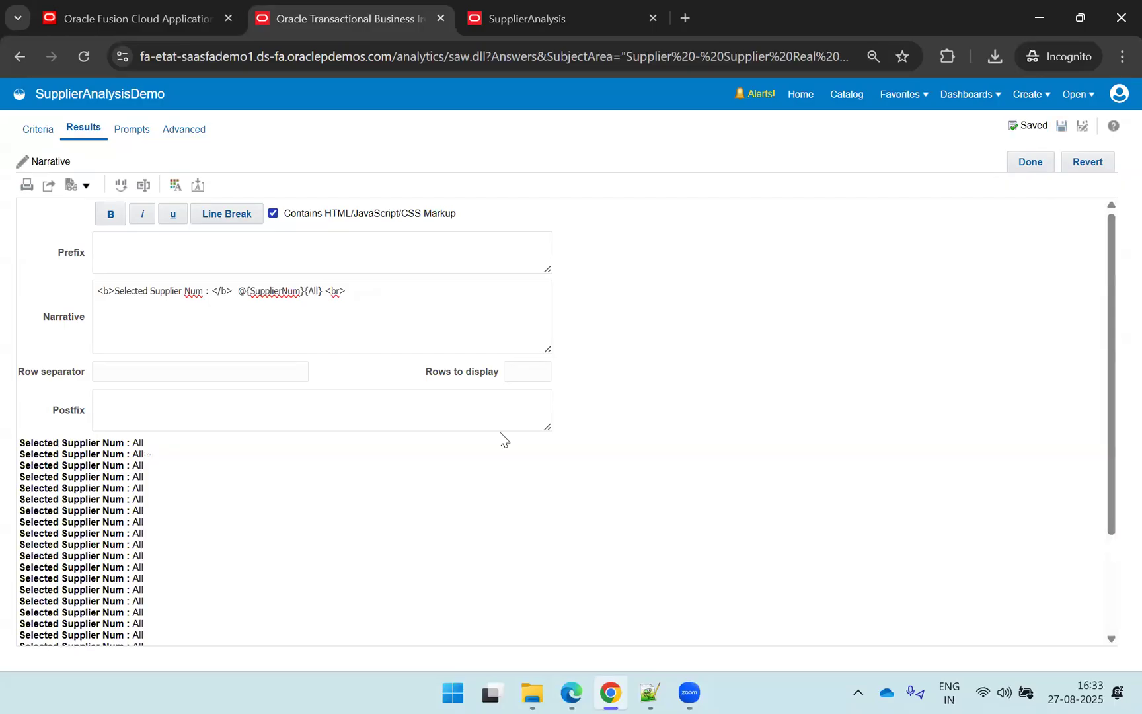
pyautogui.moveTo(123, 443); pyautogui.dragTo(20, 443)
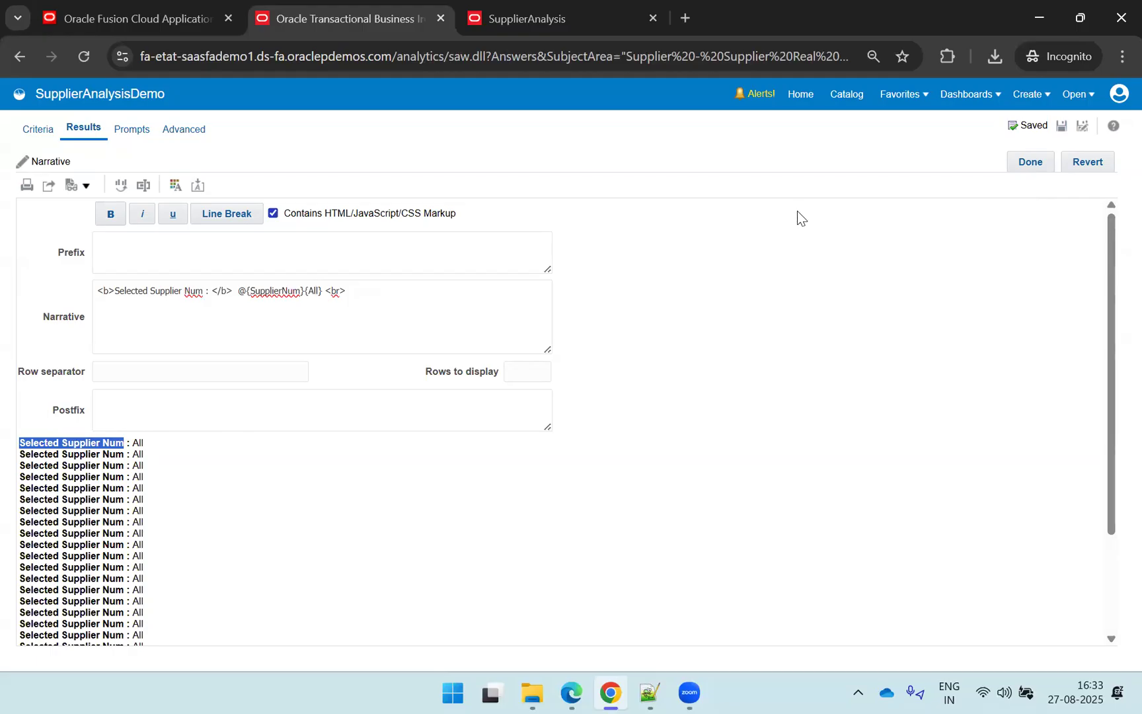
pyautogui.click(1062, 131)
# Step: Open SupplierAnalysisDemo from the catalog in the other browser tab and run it for Supplier Number 1255
pyautogui.hotkey('ctrl', 'Tab')
pyautogui.click(848, 99)
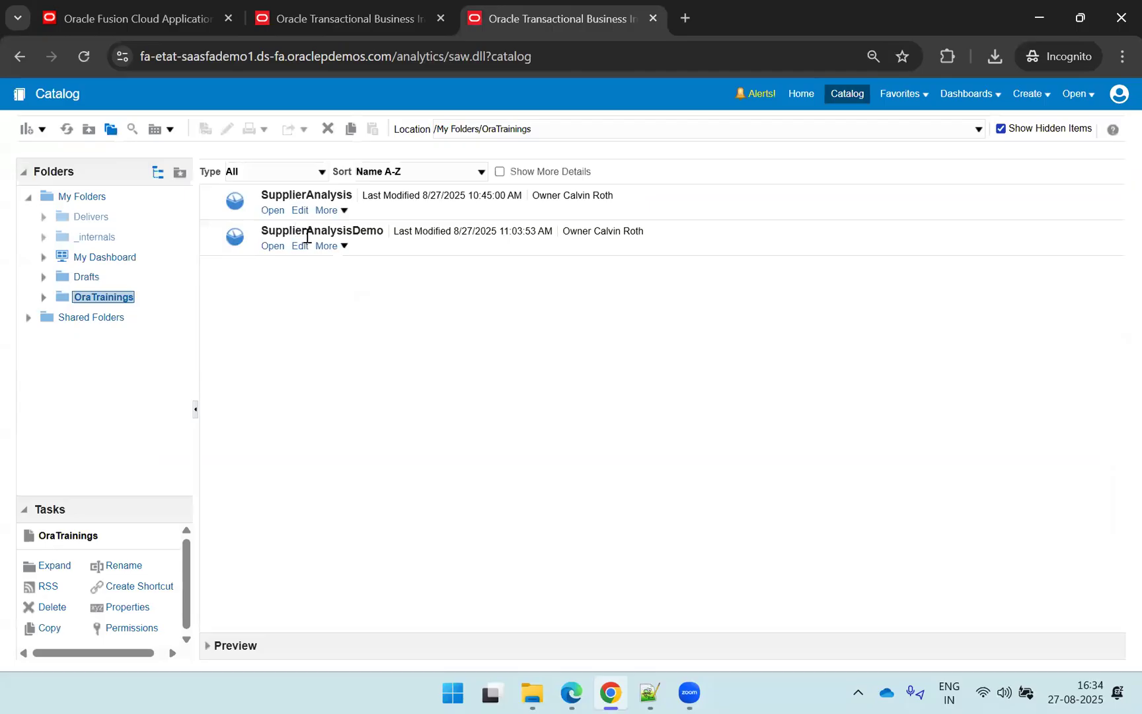
pyautogui.click(273, 247)
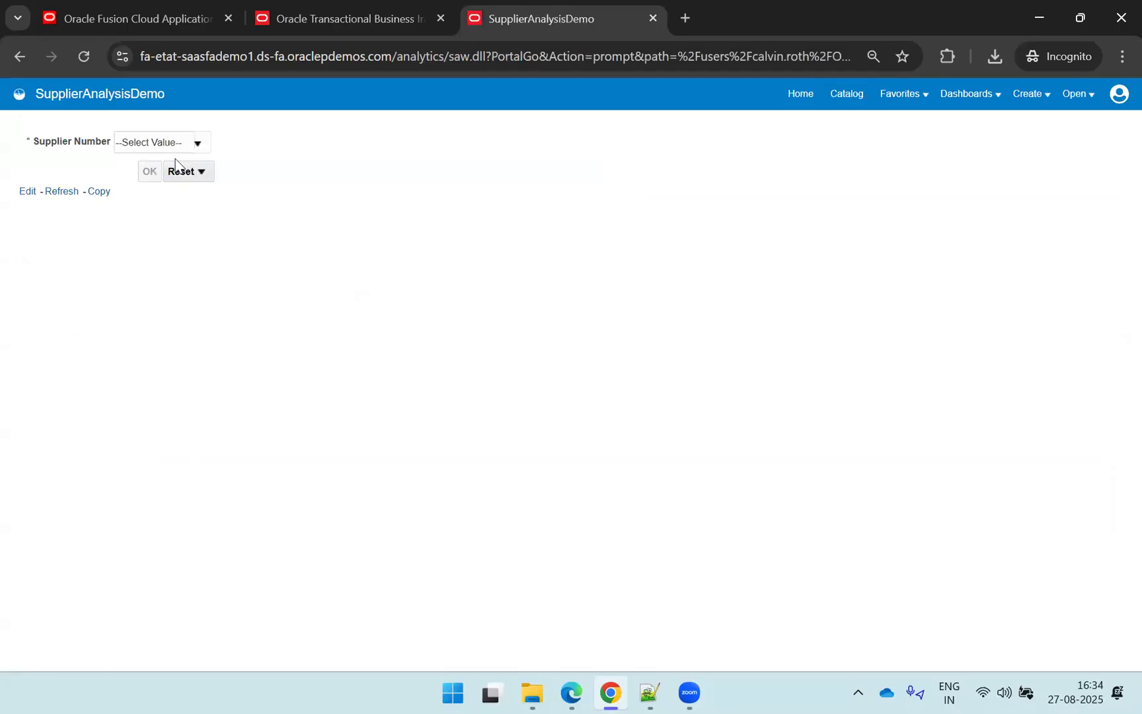
pyautogui.click(142, 144)
pyautogui.write('1255')
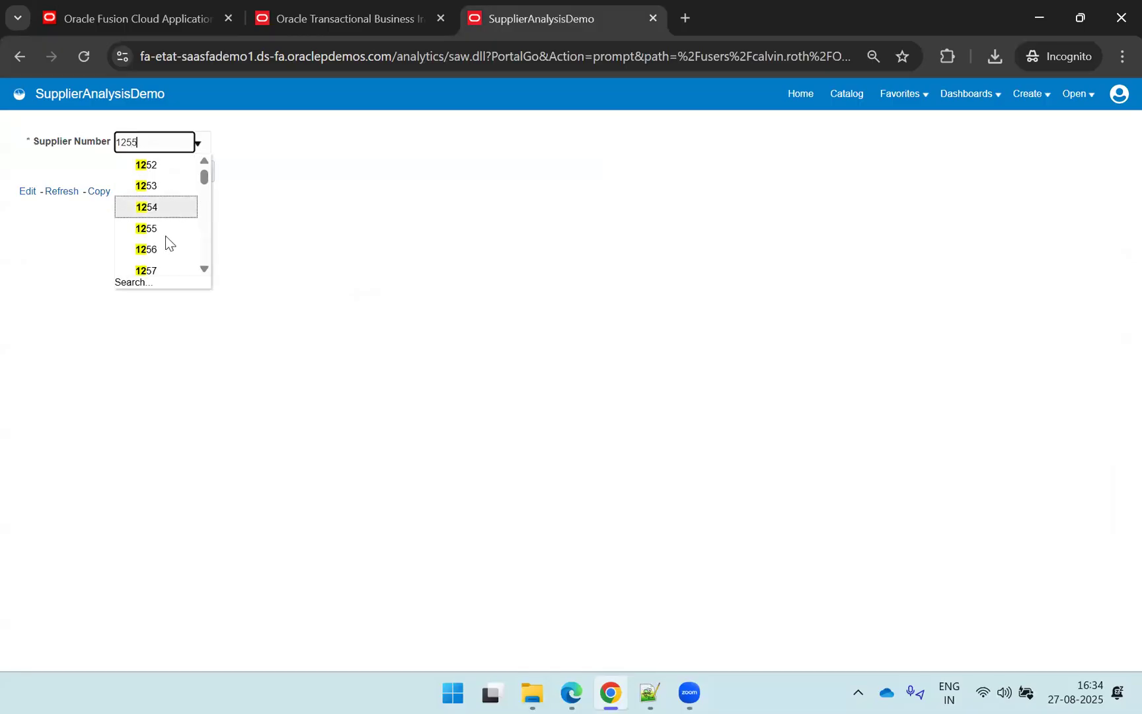
pyautogui.click(161, 232)
pyautogui.click(152, 176)
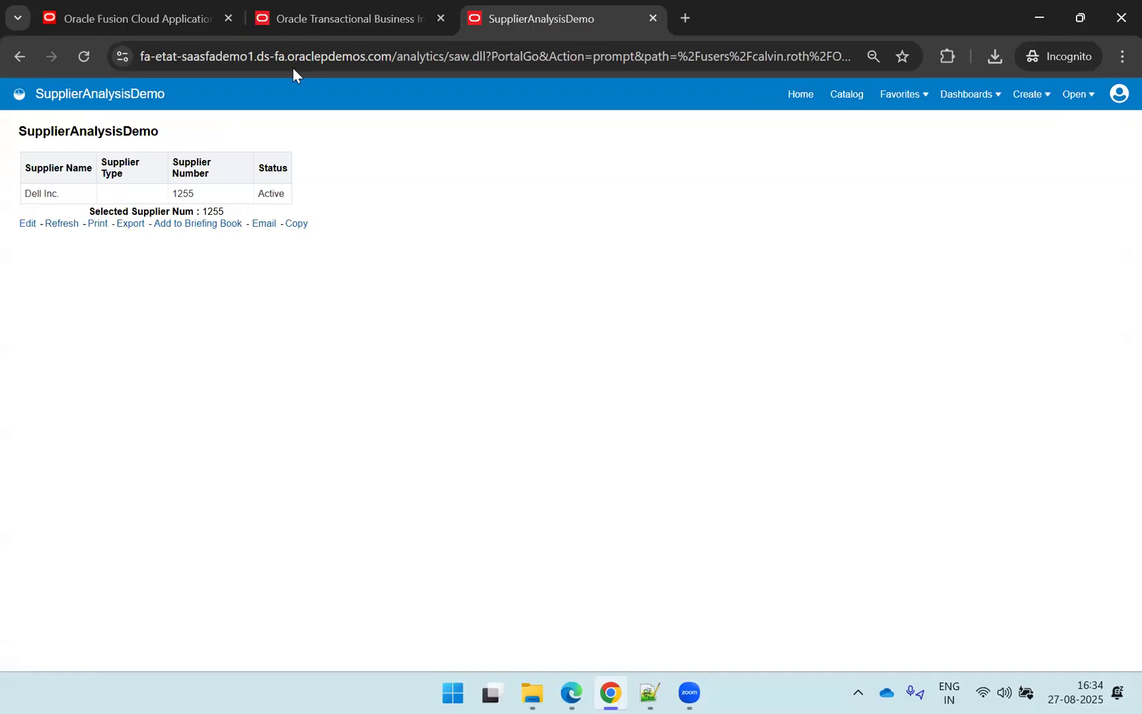
# Step: Return to the analysis editor, finish editing the narrative and move the Narrative view to the start of the compound layout
pyautogui.click(281, 33)
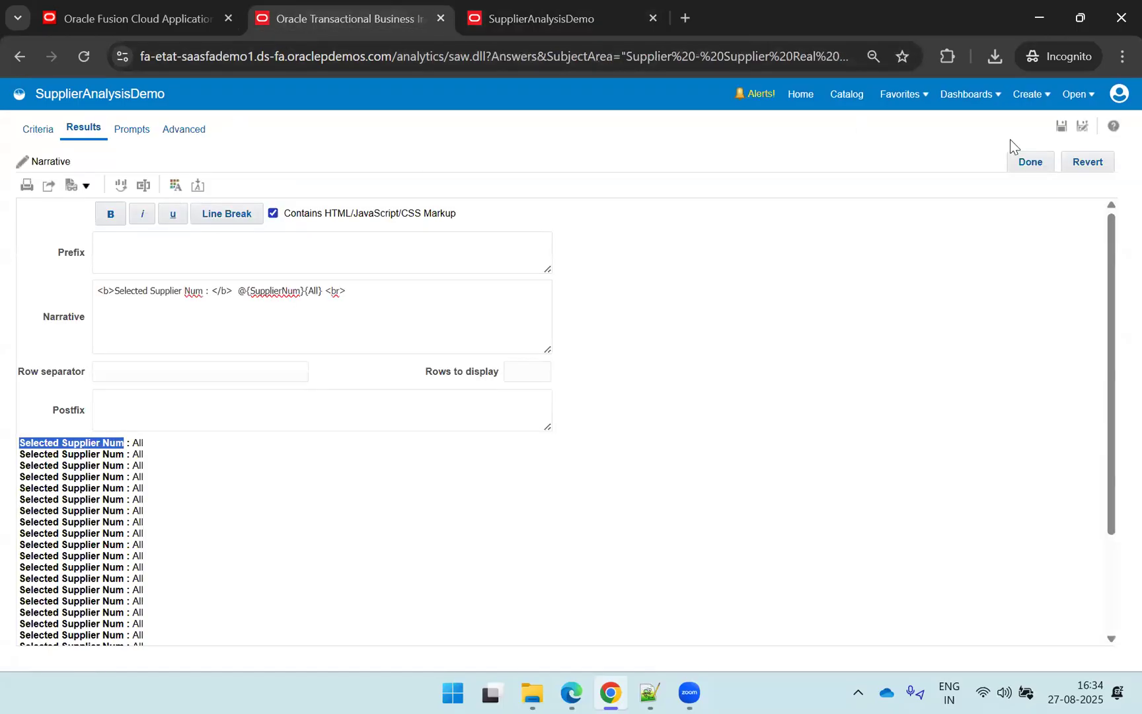
pyautogui.click(1036, 163)
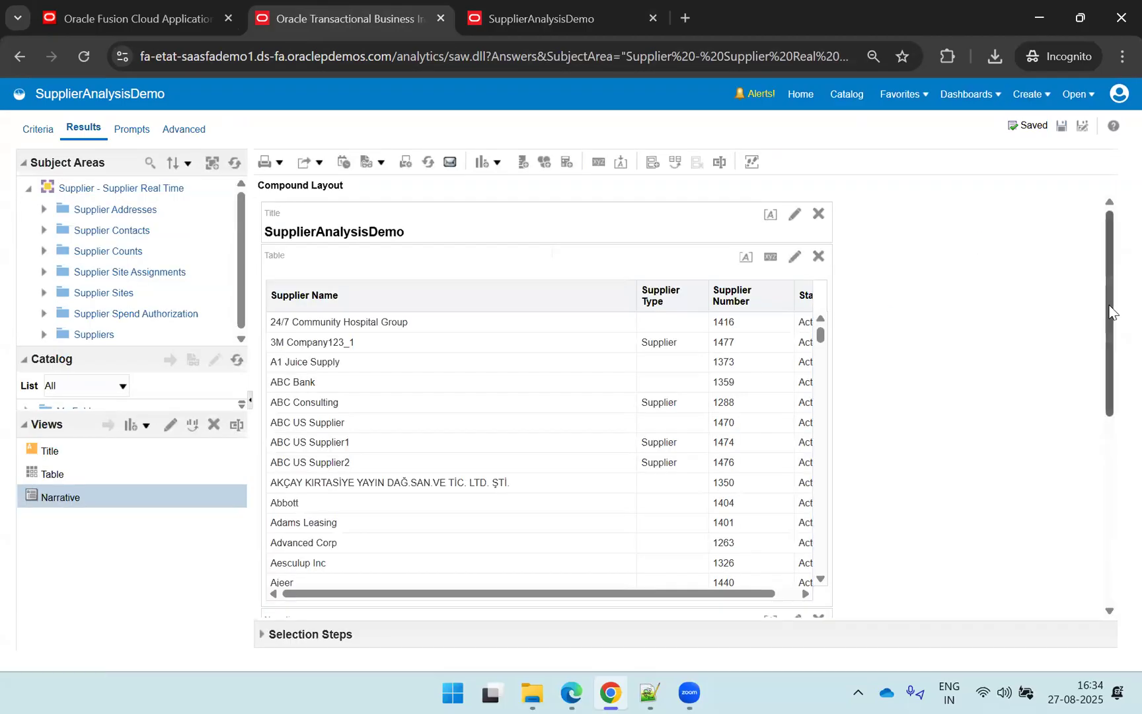
pyautogui.moveTo(1112, 324); pyautogui.dragTo(1115, 421)
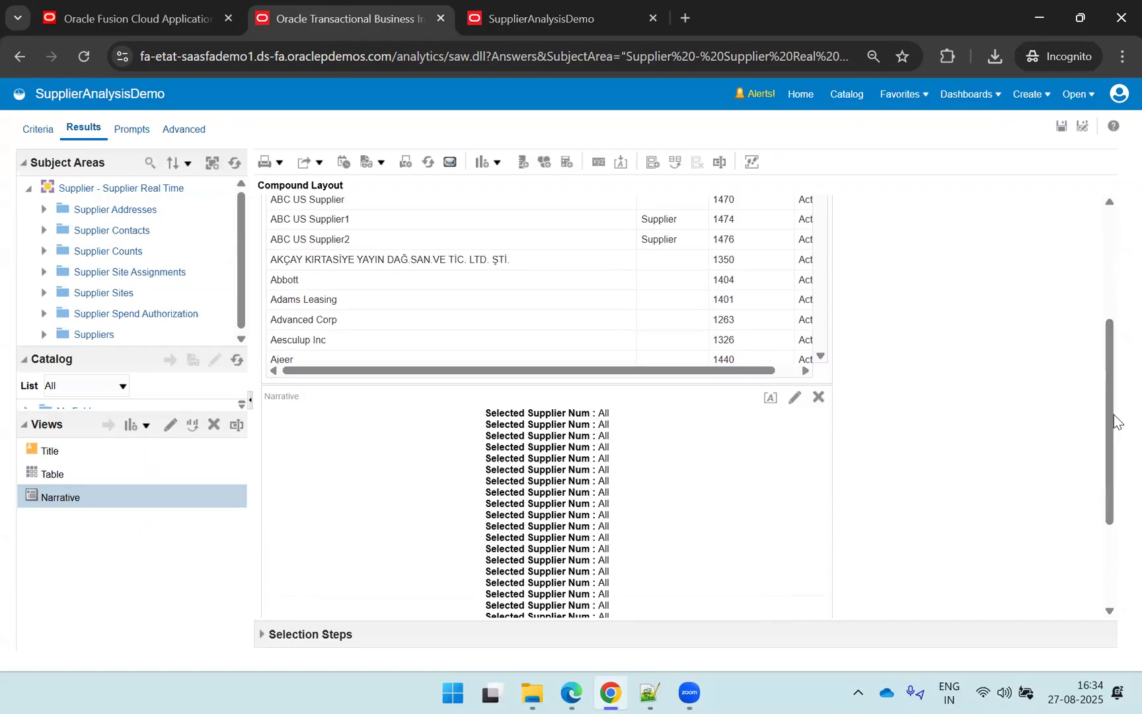
pyautogui.moveTo(651, 391); pyautogui.dragTo(649, 216)
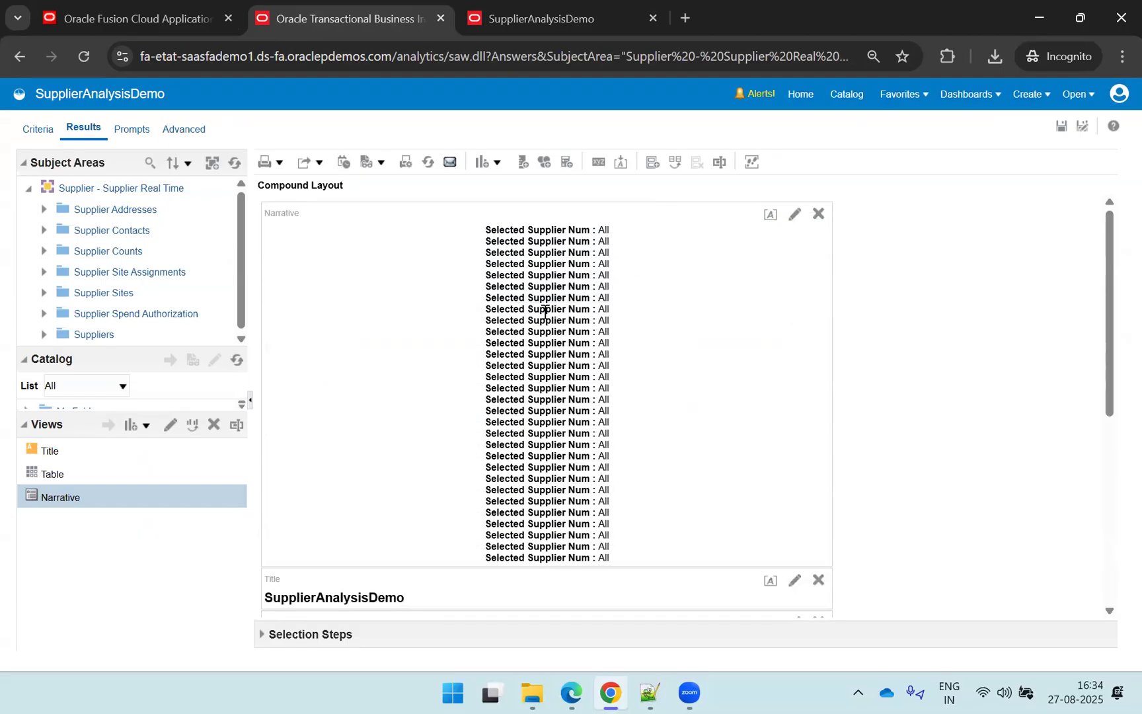
# Step: Move the Title view above the Narrative view in the compound layout
pyautogui.moveTo(1108, 273); pyautogui.dragTo(1114, 308)
pyautogui.moveTo(637, 544); pyautogui.dragTo(629, 448)
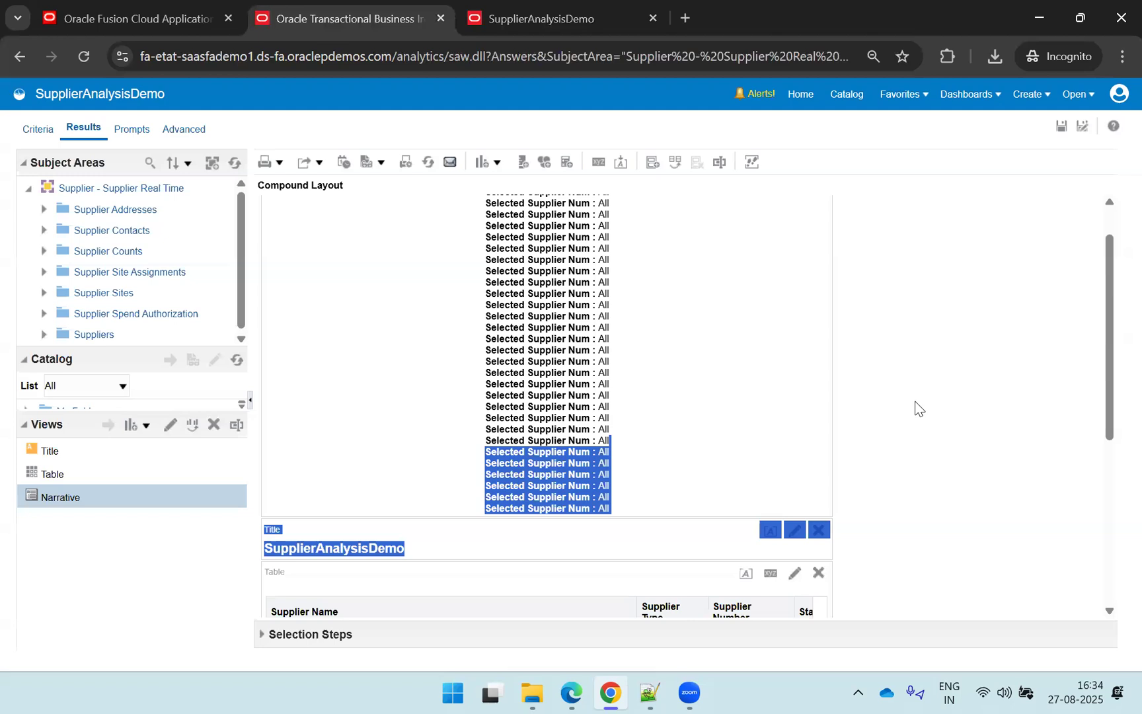
pyautogui.click(690, 519)
pyautogui.moveTo(676, 390); pyautogui.dragTo(667, 256)
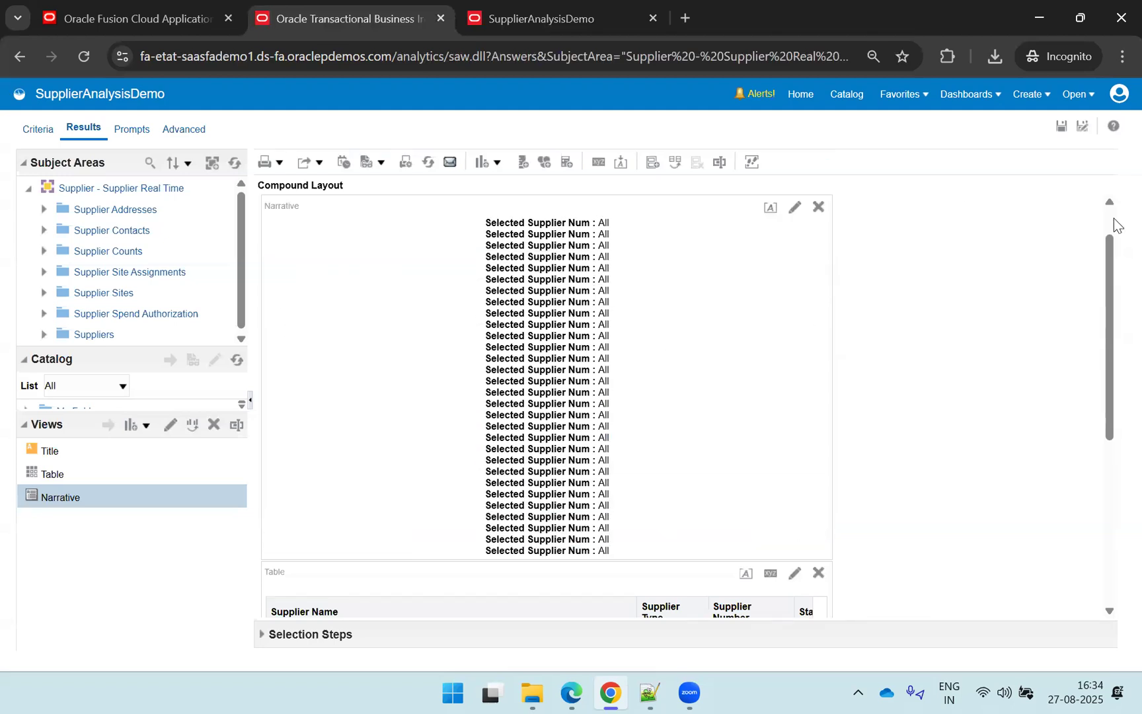
# Step: Edit the Title view to stop displaying the saved name, title it "Supplier Analysis - New Title", save the analysis and finish editing
pyautogui.moveTo(1117, 260)
pyautogui.mouseDown()
pyautogui.moveTo(1103, 208)
pyautogui.moveTo(1113, 308)
pyautogui.moveTo(1113, 237)
pyautogui.mouseUp()
pyautogui.click(794, 216)
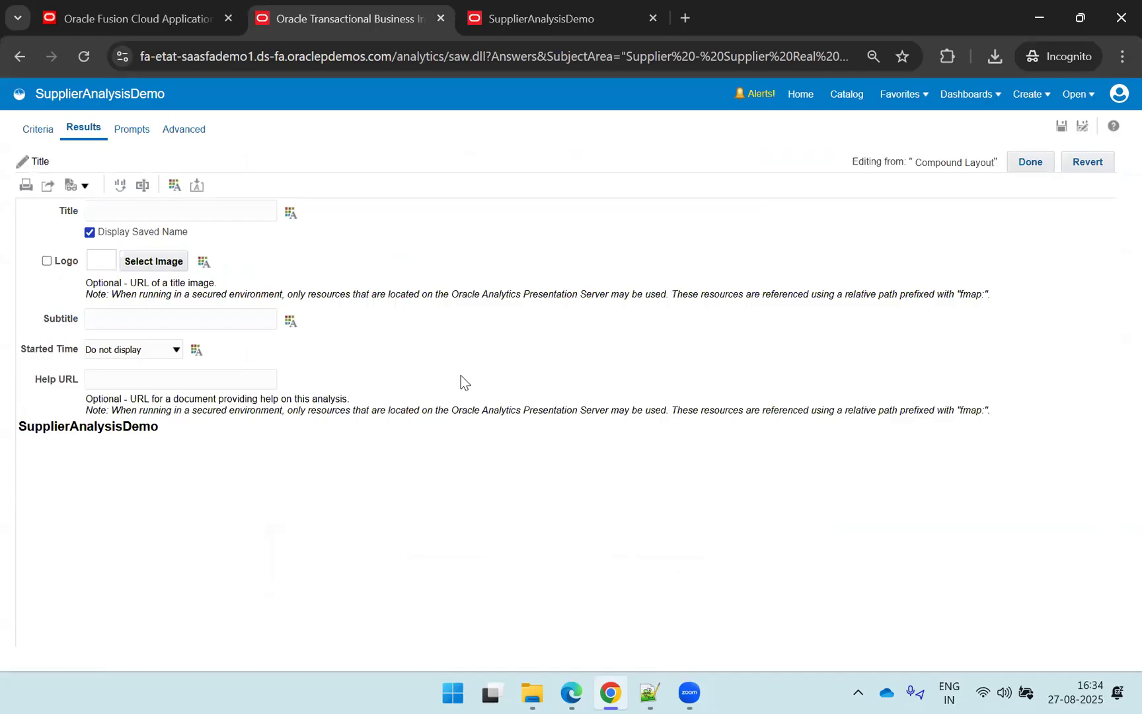
pyautogui.click(90, 232)
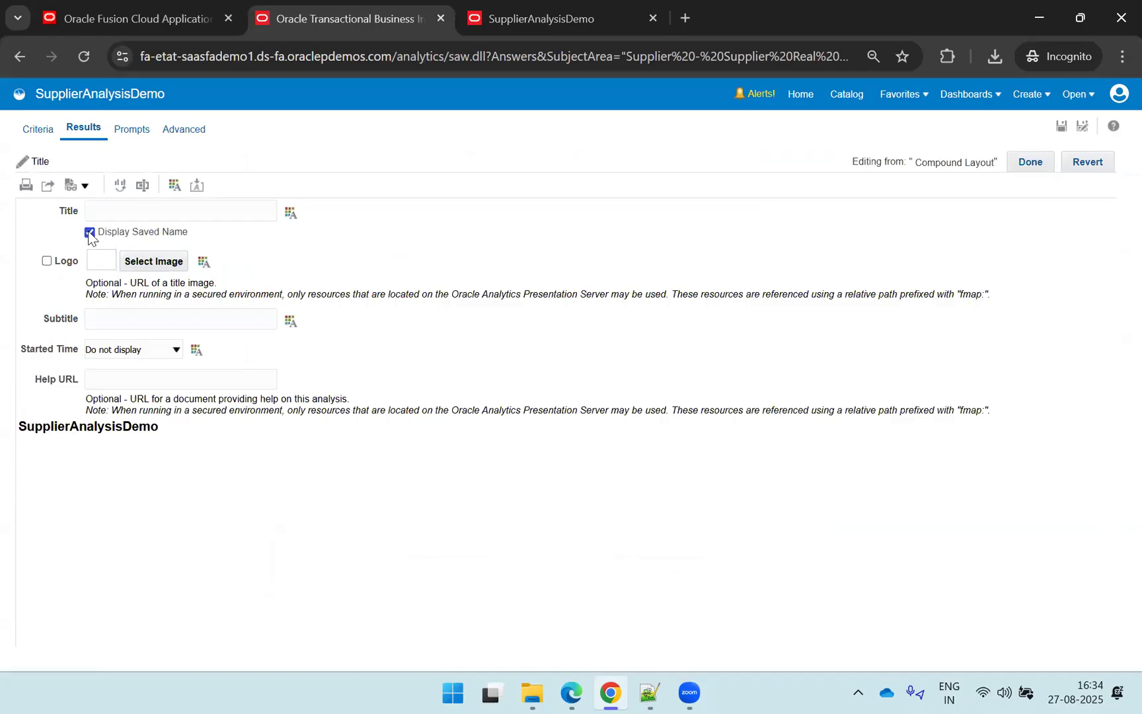
pyautogui.click(135, 220)
pyautogui.write('Supplier Ana')
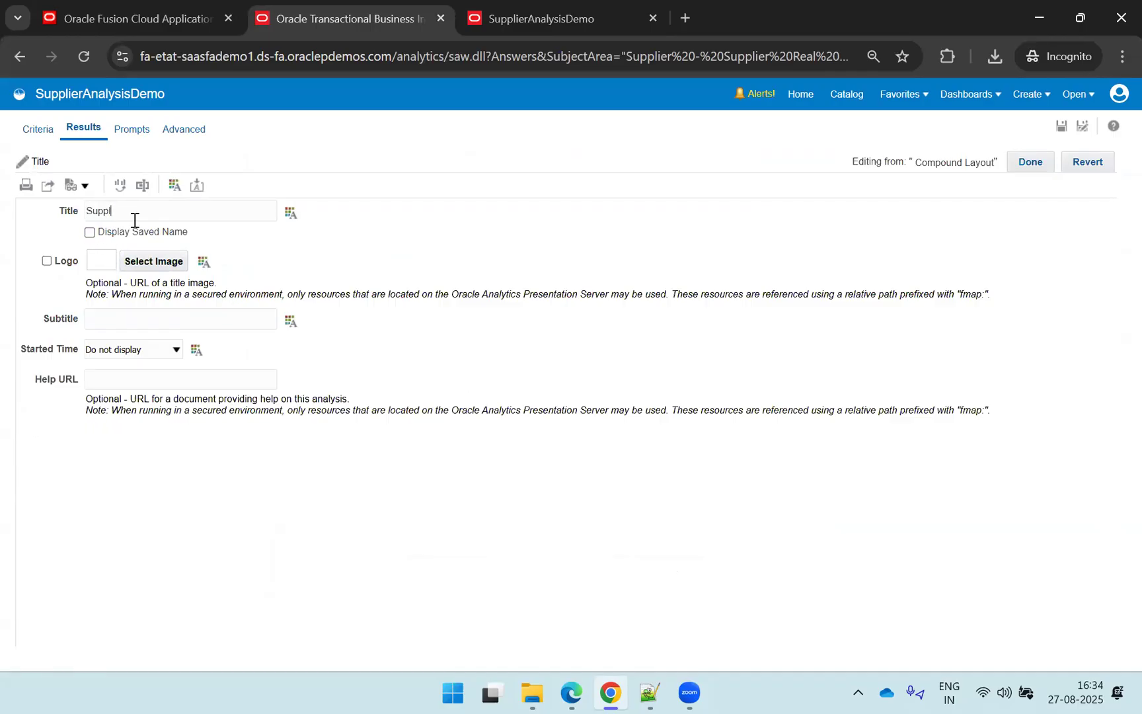
pyautogui.write('lysis - TiNew Title')
pyautogui.click(1065, 179)
pyautogui.click(1042, 167)
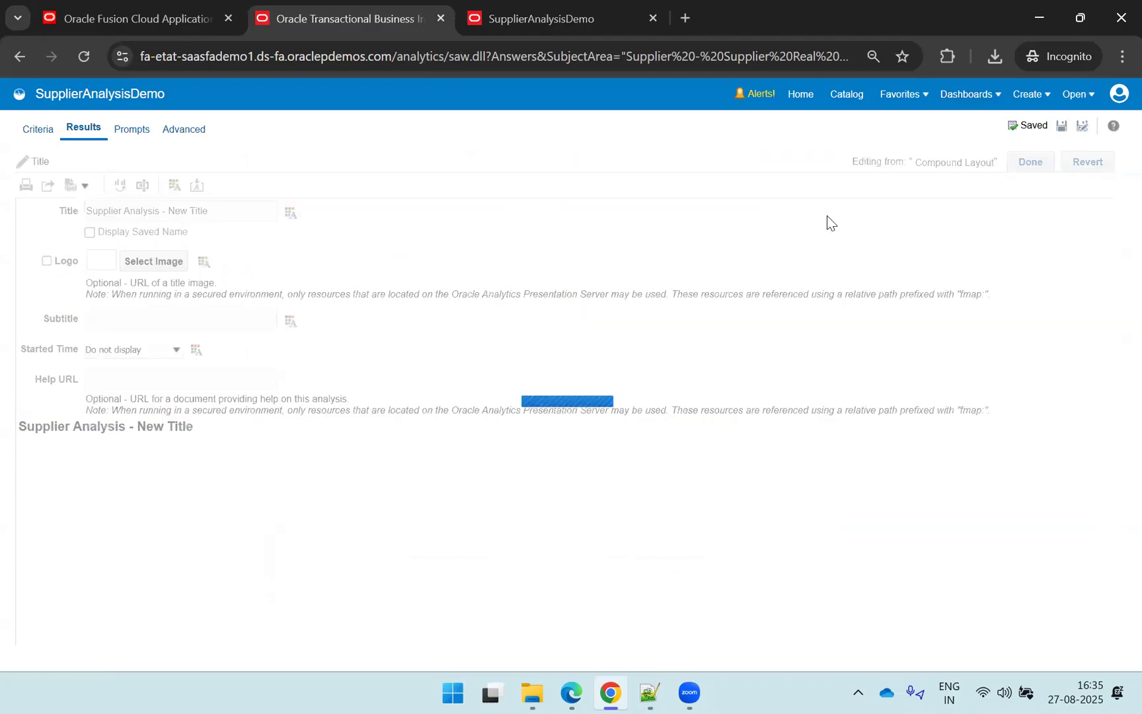
# Step: Reload SupplierAnalysisDemo in the other browser tab, run it for Supplier Number 1255 and check the title and narrative
pyautogui.hotkey('ctrl', 'Tab')
pyautogui.press('F5')
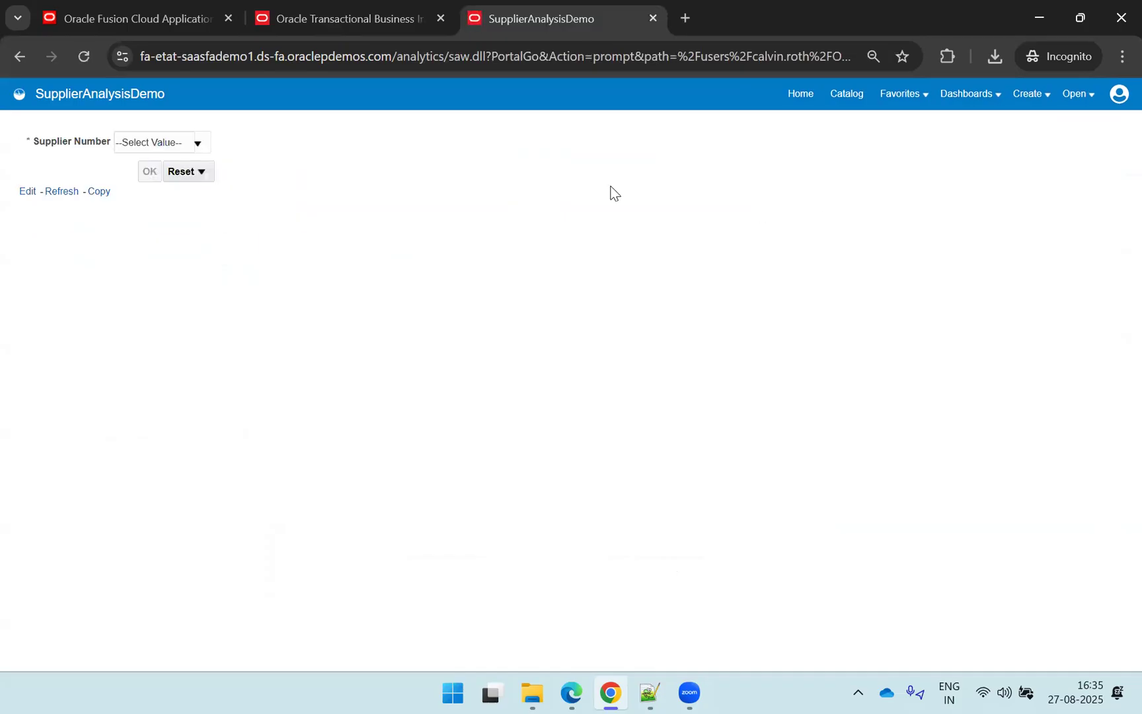
pyautogui.click(184, 141)
pyautogui.write('1255')
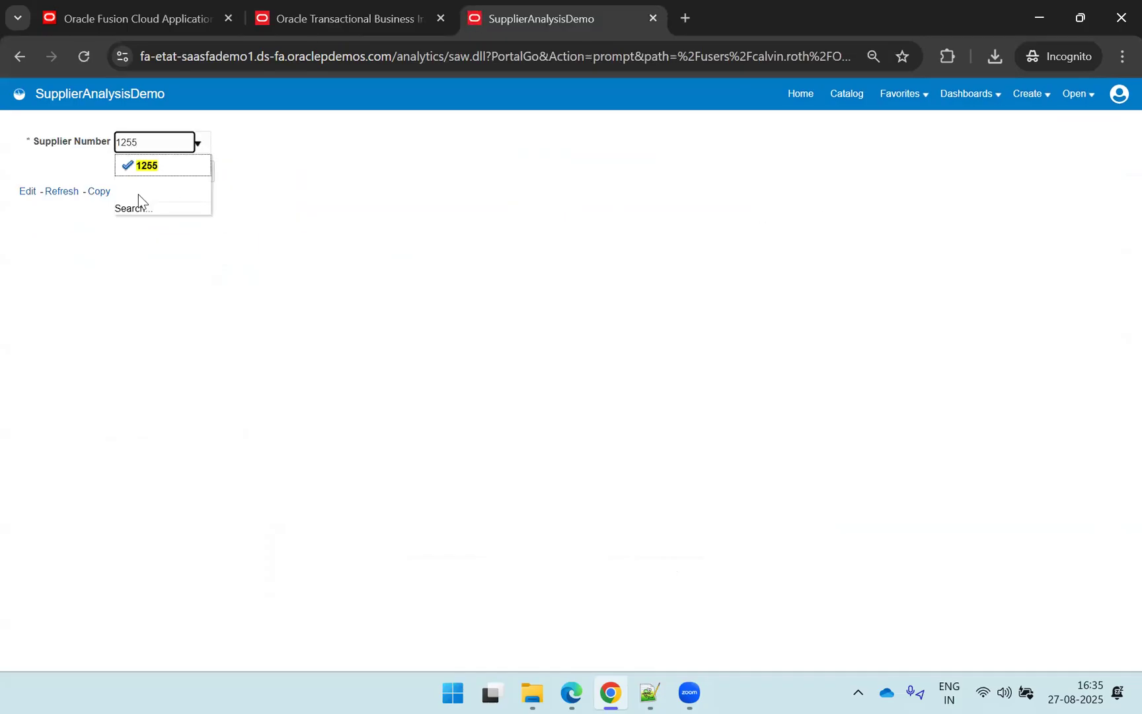
pyautogui.click(155, 161)
pyautogui.click(150, 171)
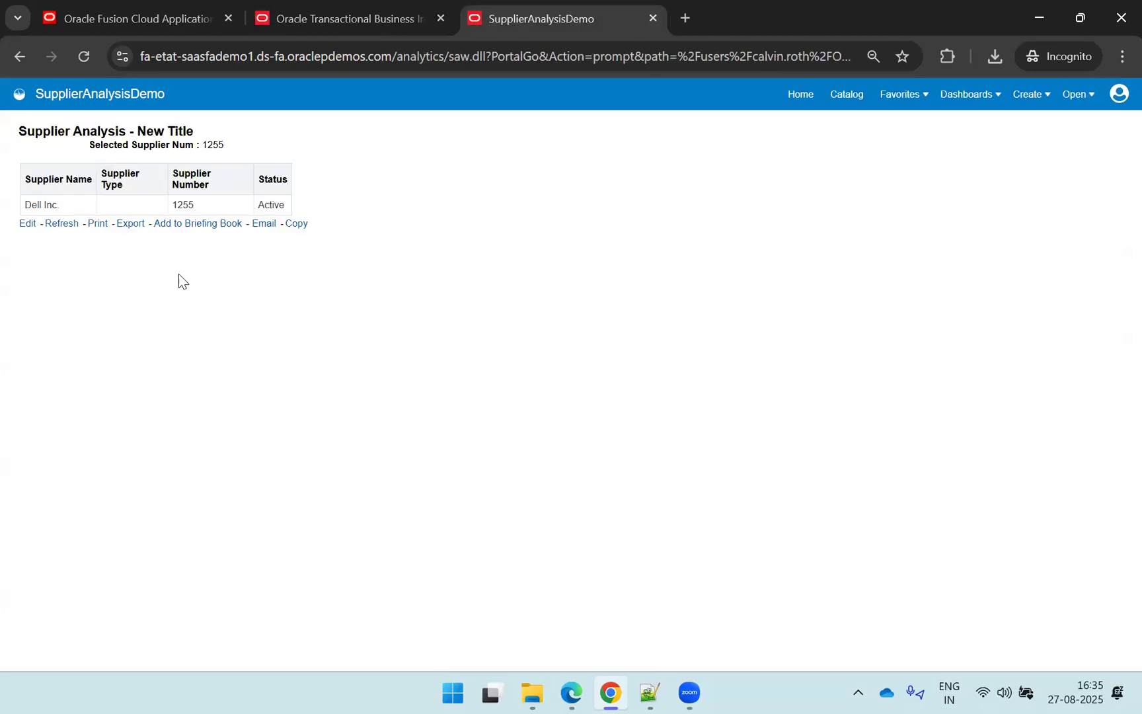
pyautogui.moveTo(199, 125); pyautogui.dragTo(37, 130)
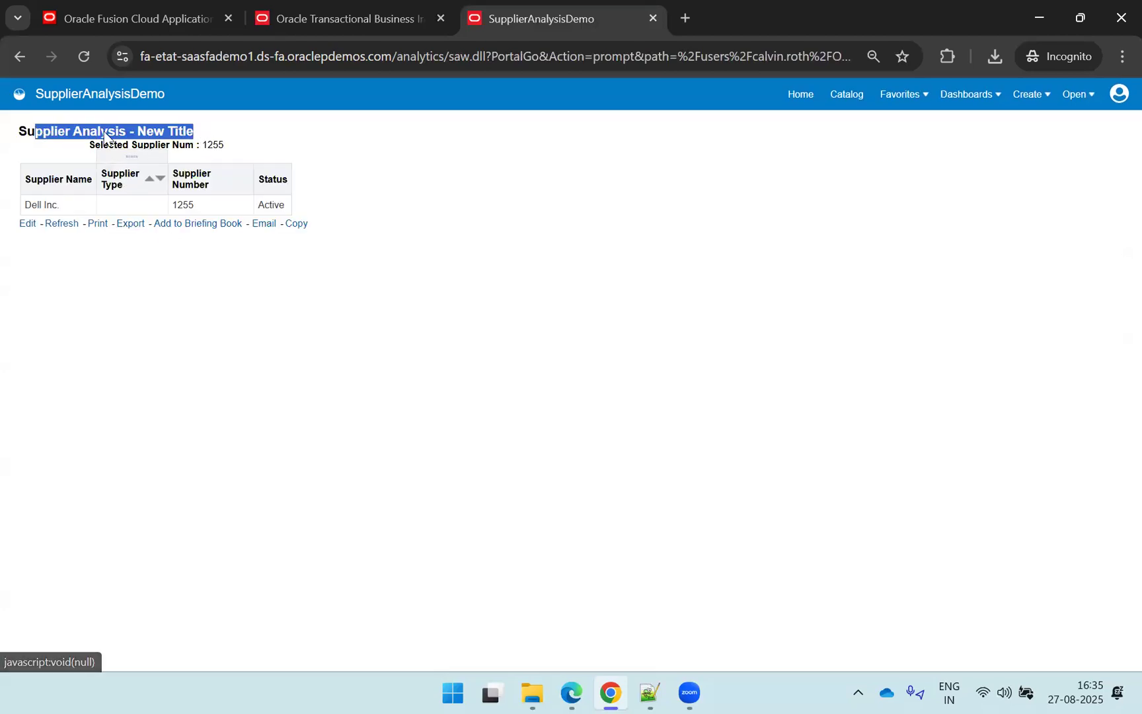
pyautogui.click(250, 143)
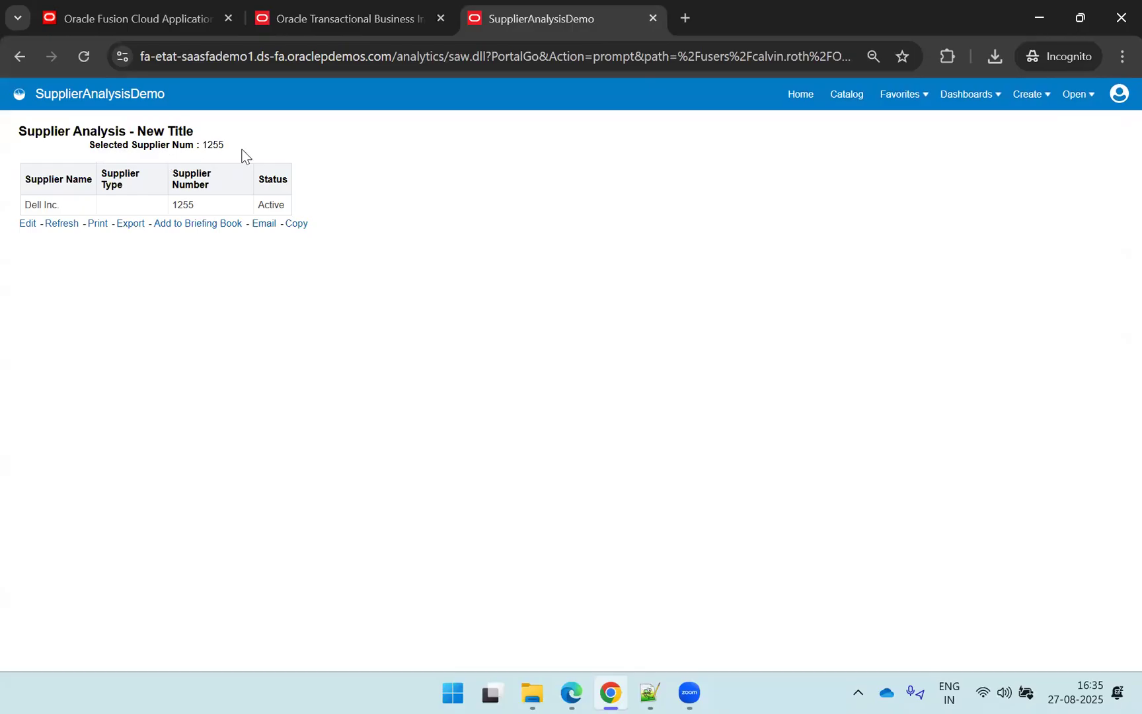
pyautogui.moveTo(275, 187)
# Step: Return to the analysis editor, add the line "<b> Supplier Status : </b> @{4} <br>" to the narrative and save the analysis
pyautogui.click(338, 20)
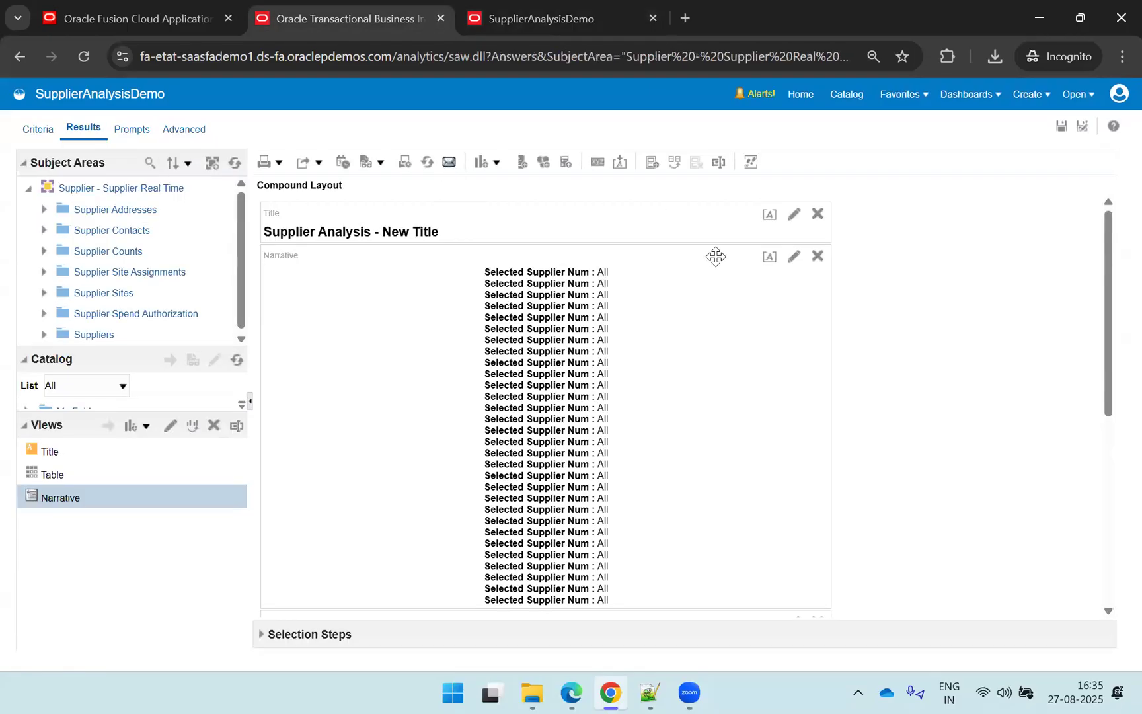
pyautogui.click(790, 264)
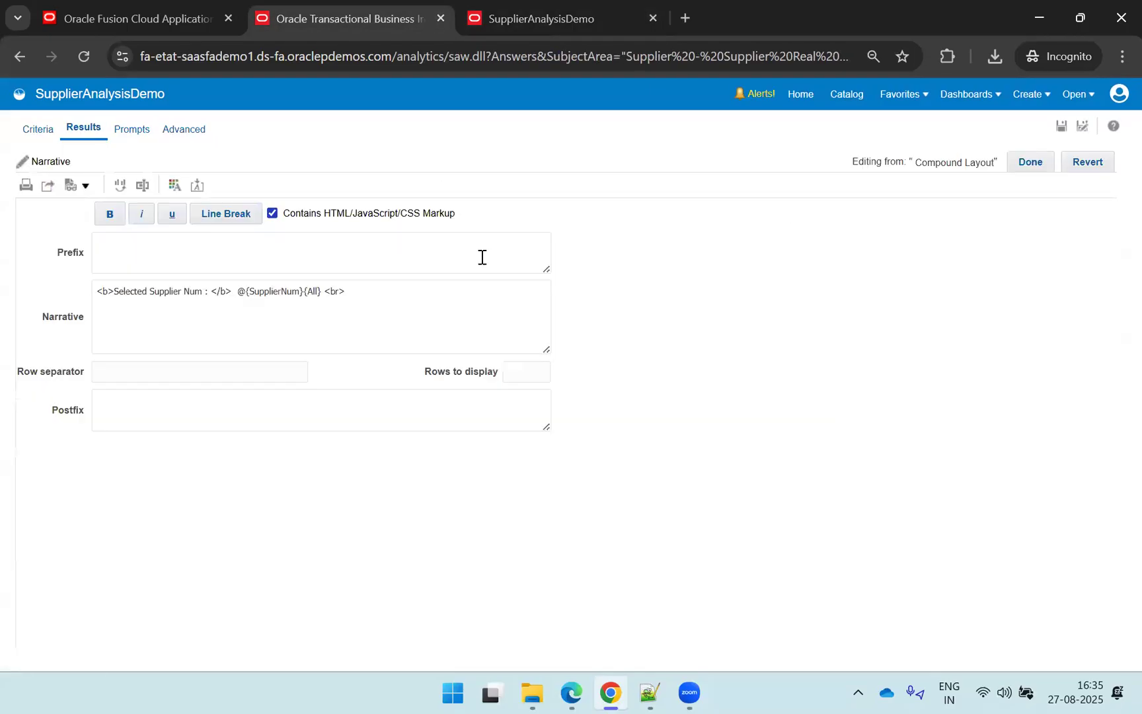
pyautogui.click(397, 304)
pyautogui.write('<b> Supplier Status')
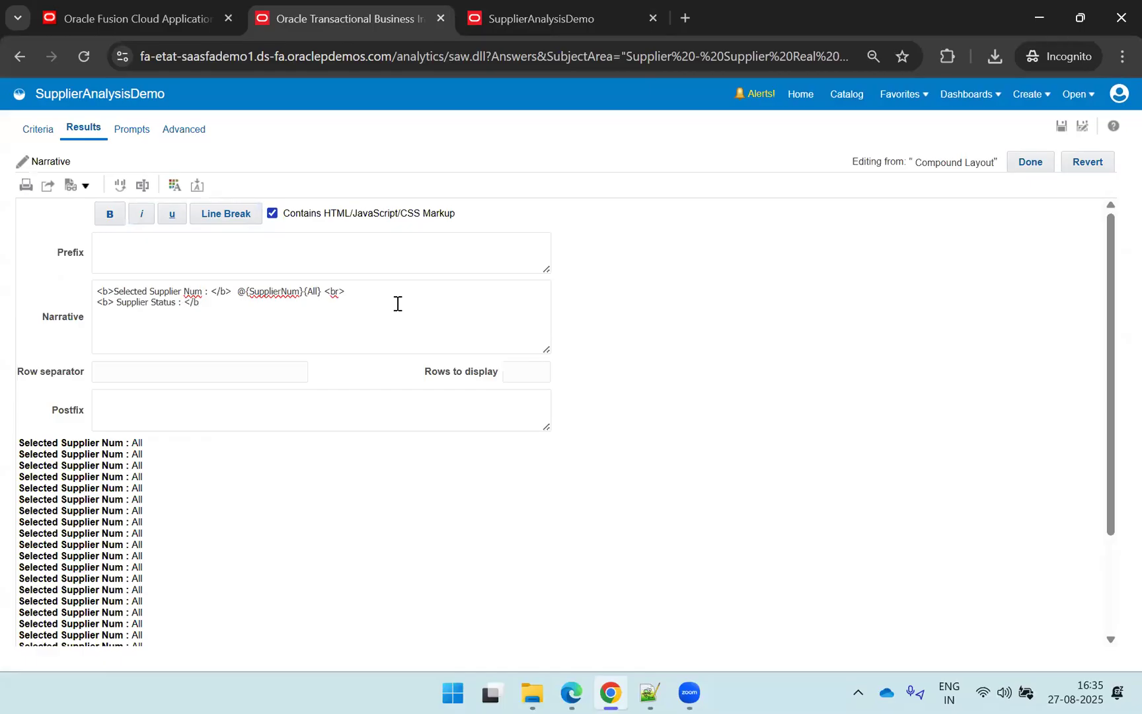
pyautogui.write(': </b> @{4} <br>')
pyautogui.click(994, 205)
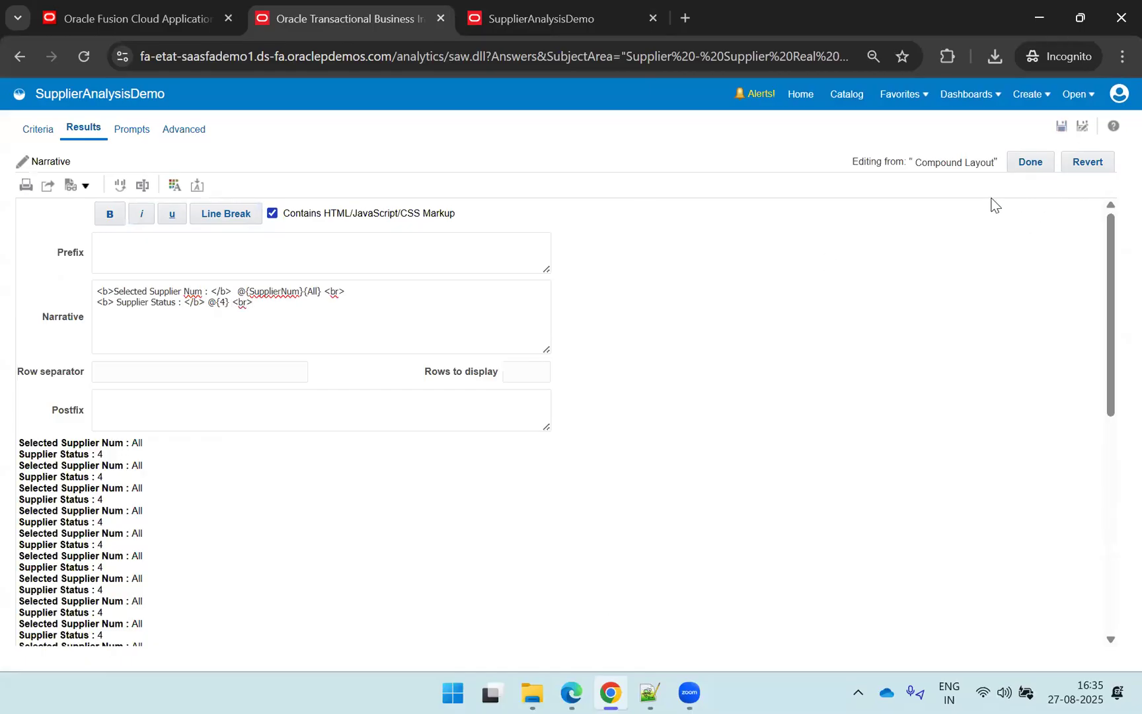
# Step: Reload the SupplierAnalysisDemo tab and run the analysis for Supplier Number 1256
pyautogui.hotkey('ctrl', 'Tab')
pyautogui.press('F5')
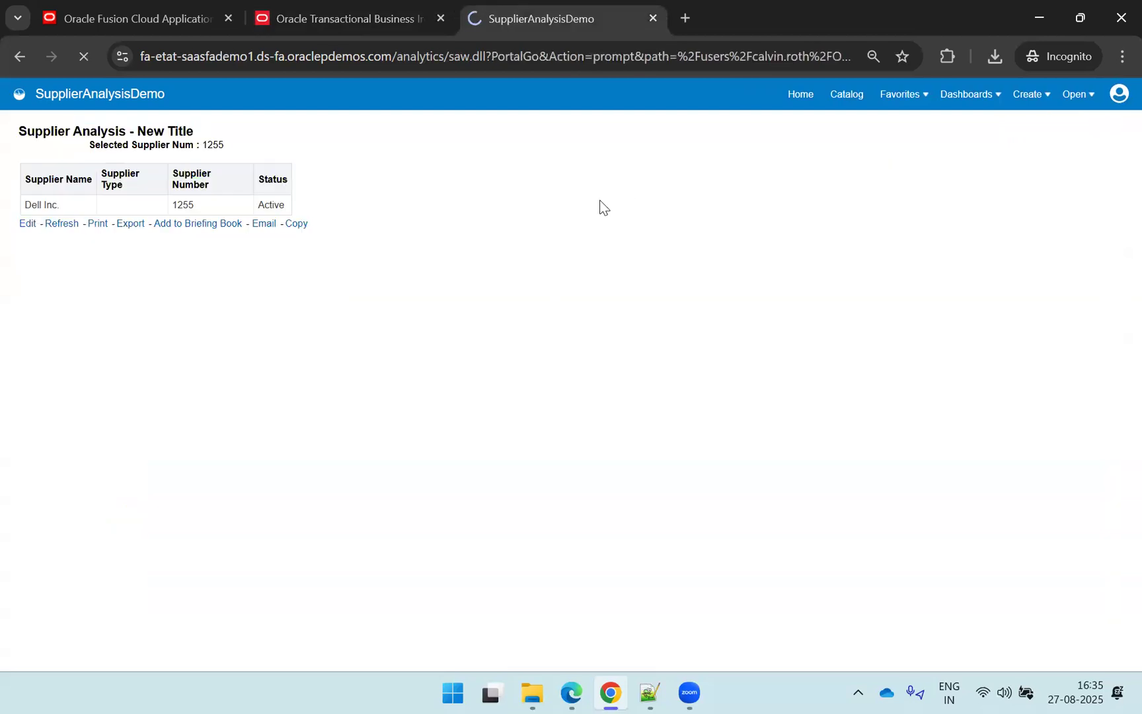
pyautogui.click(146, 142)
pyautogui.write('1')
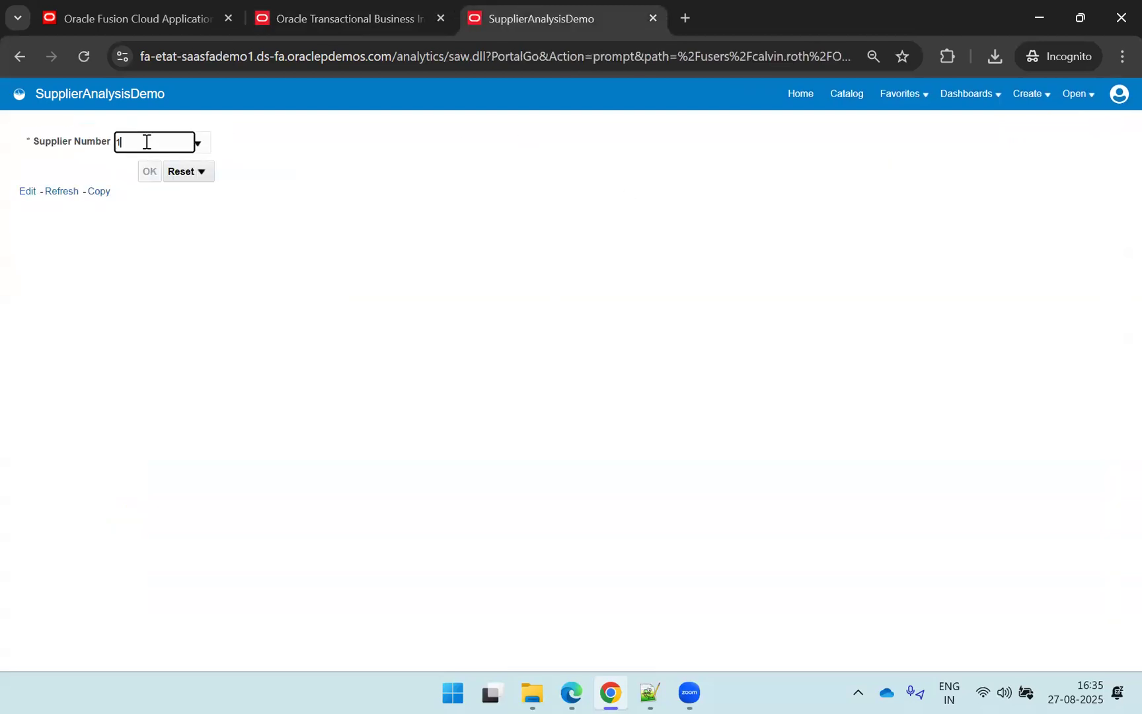
pyautogui.write('255')
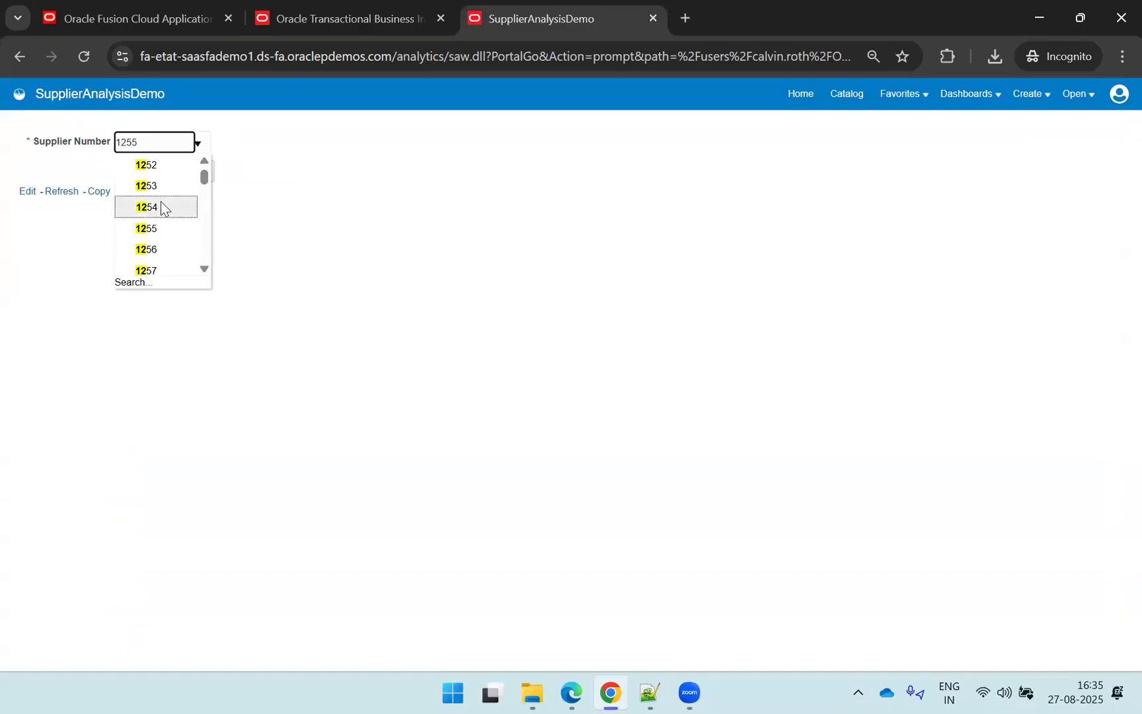
pyautogui.click(158, 248)
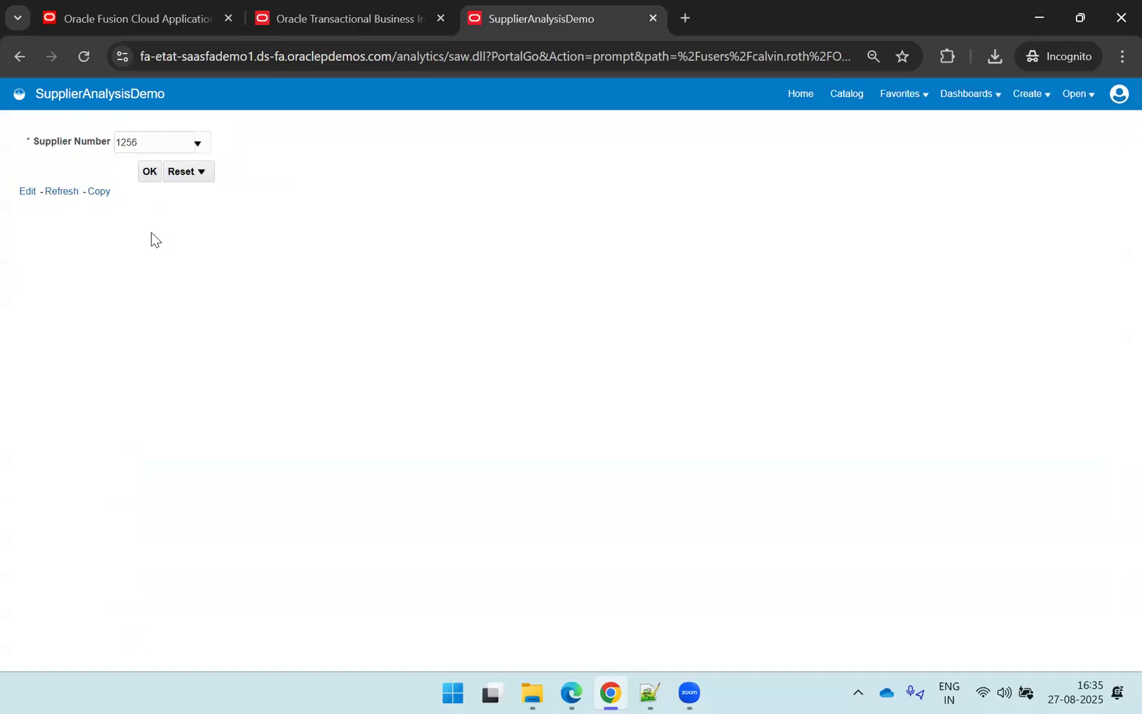
pyautogui.click(149, 173)
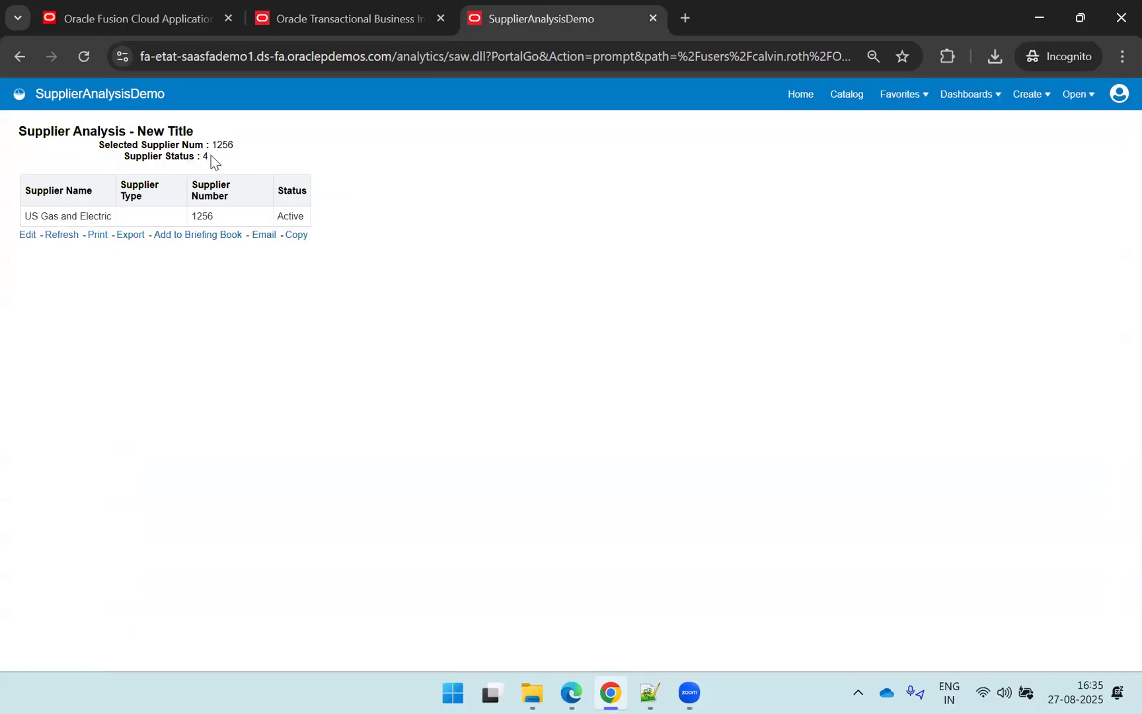
# Step: Check the column syntax in NarrativeViewOTBI.pdf, remove the curly braces around 4 in the narrative's Supplier Status line and save the analysis
pyautogui.click(311, 24)
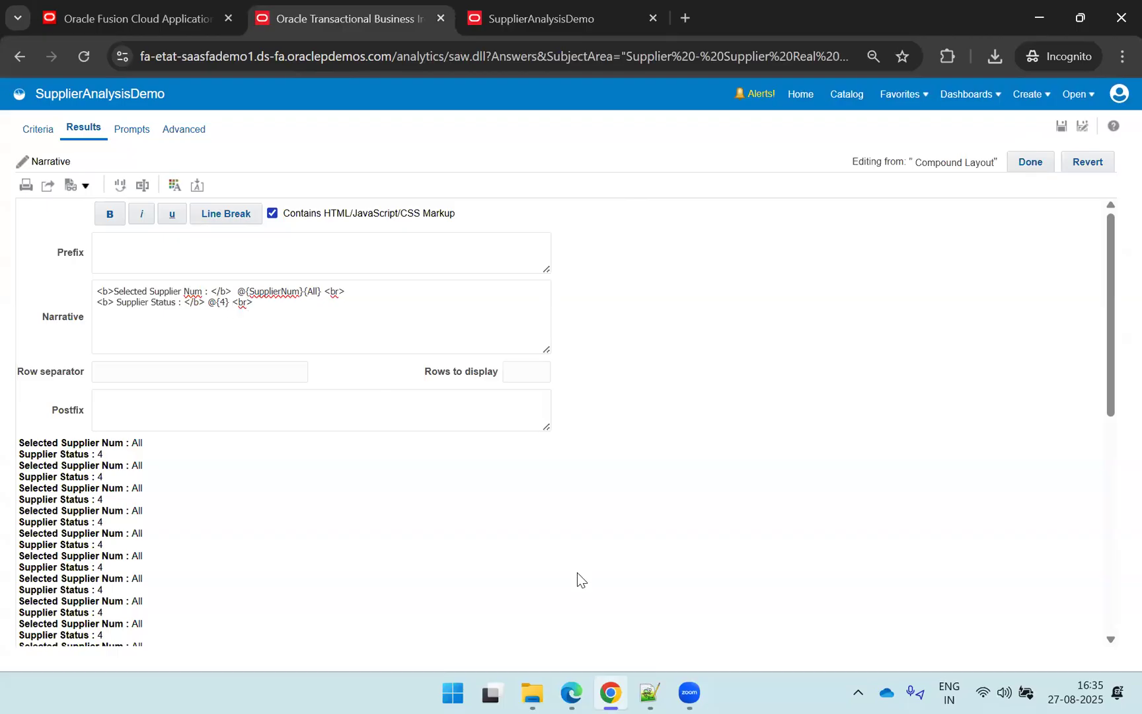
pyautogui.hotkey('alt', 'Tab')
pyautogui.press('pageup')
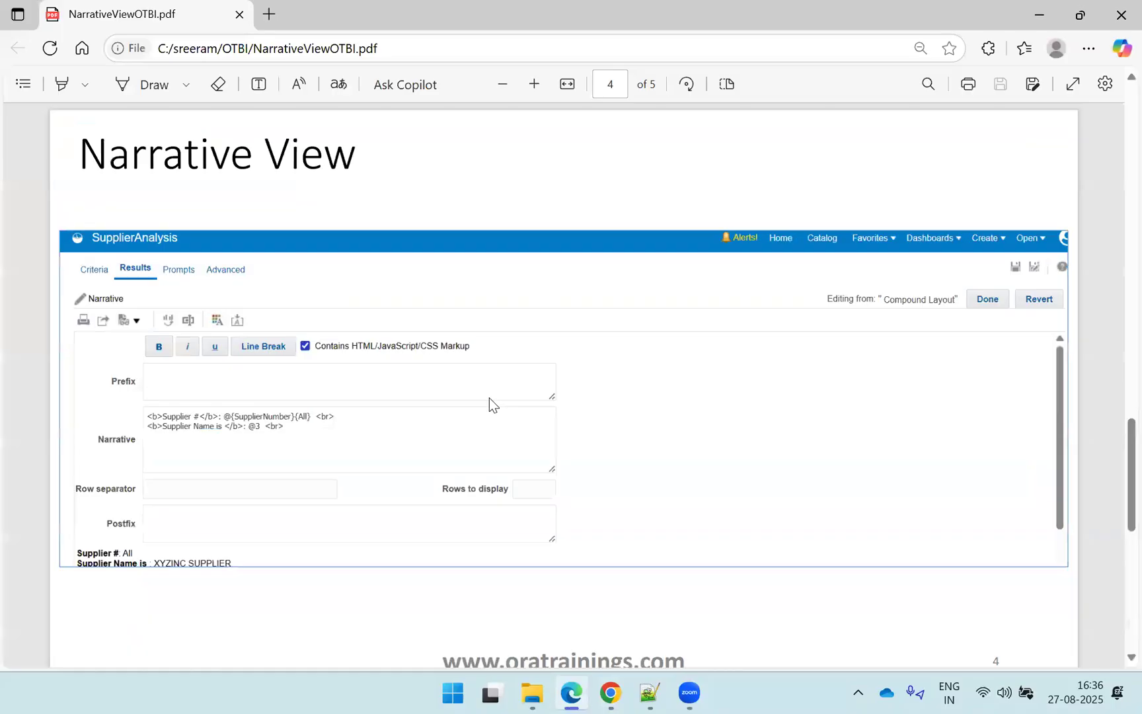
pyautogui.hotkey('alt', 'Tab')
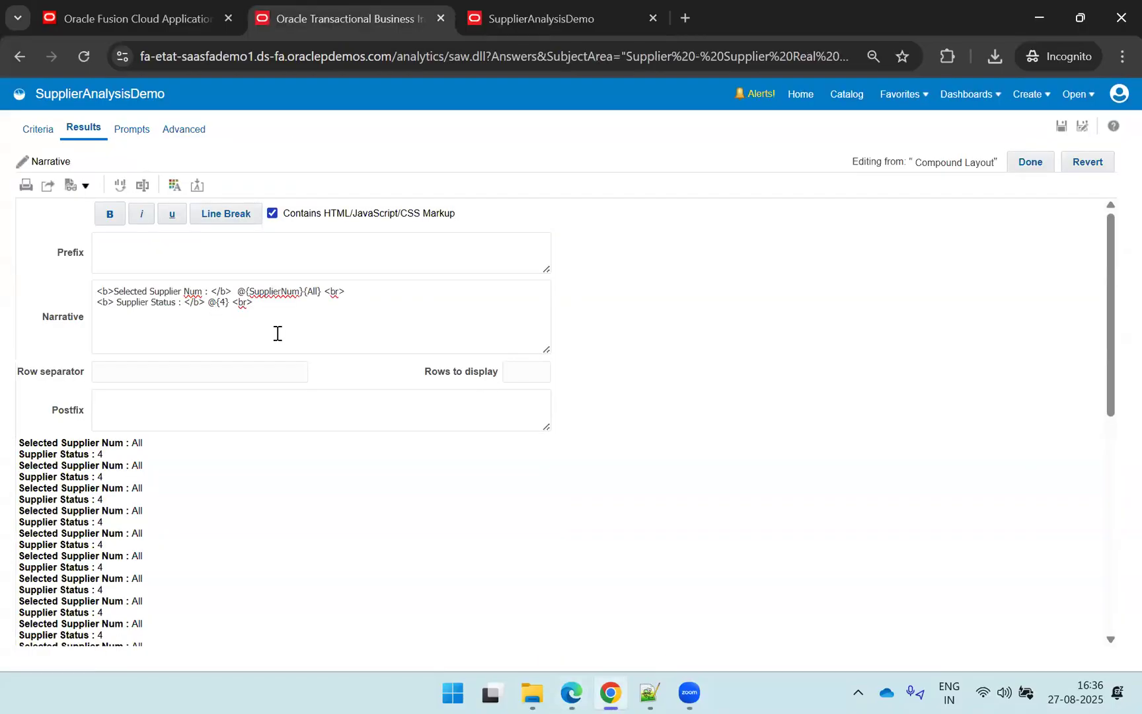
pyautogui.press('BackSpace')
pyautogui.press('BackSpace')
pyautogui.click(1062, 137)
# Step: Rerun SupplierAnalysisDemo in the other browser tab for Supplier Number 1256 and check the Supplier Status line in the narrative
pyautogui.hotkey('ctrl', 'Tab')
pyautogui.press('F5')
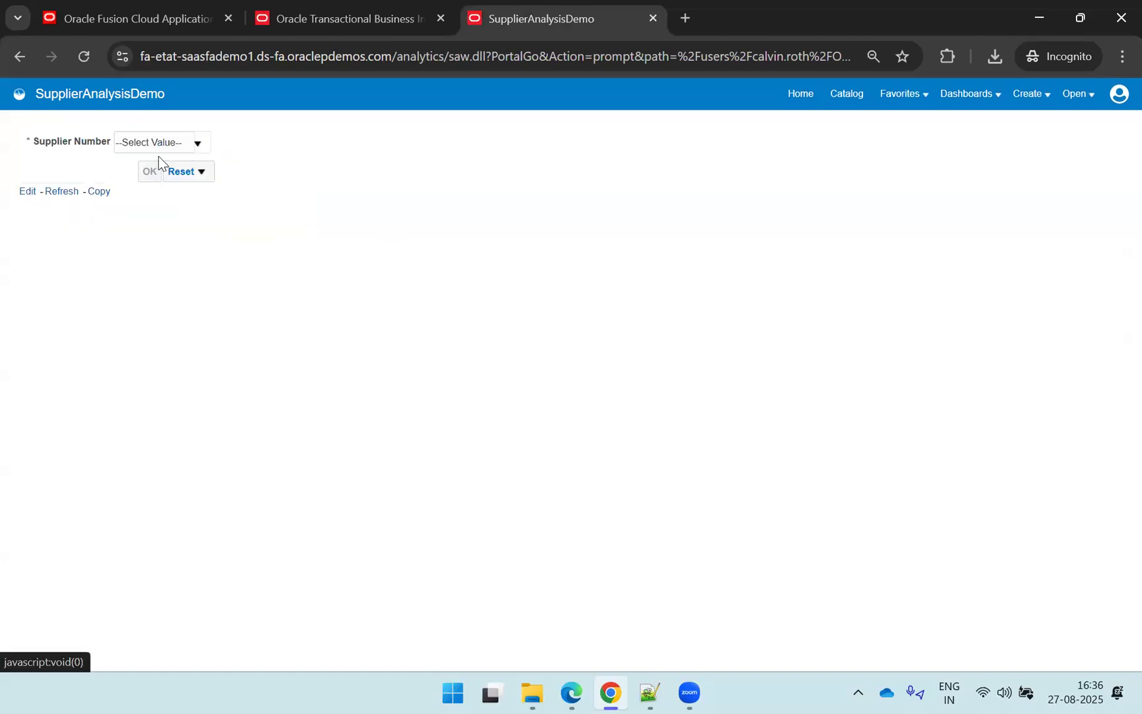
pyautogui.click(147, 141)
pyautogui.write('1255')
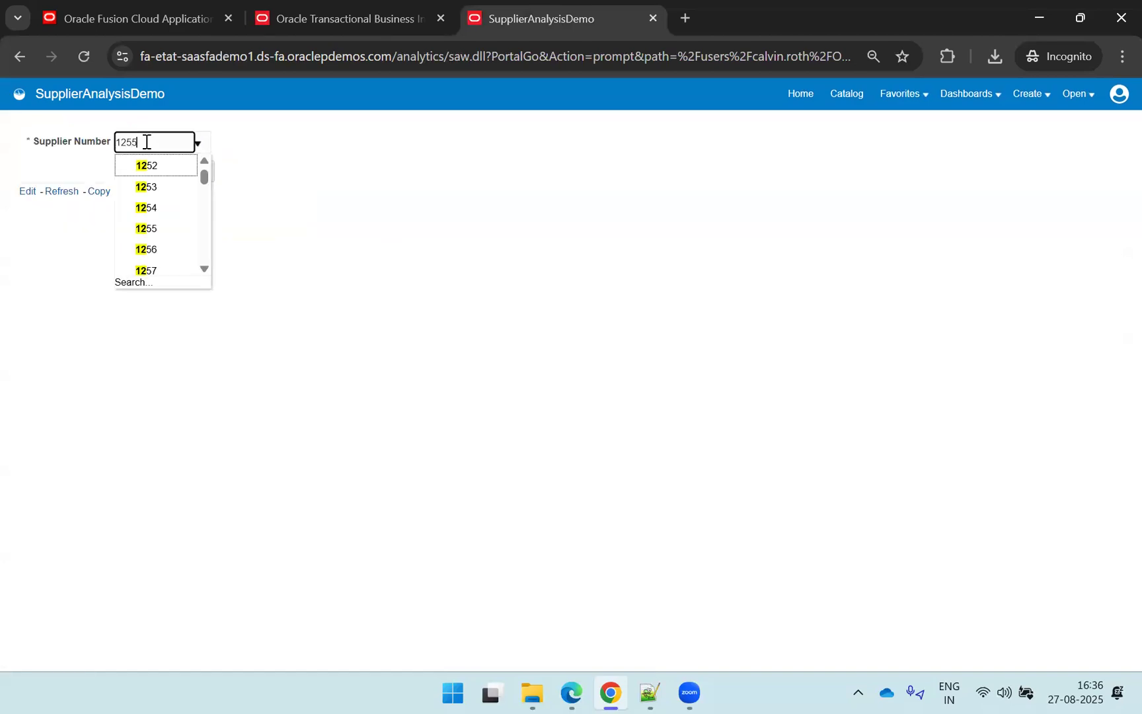
pyautogui.click(150, 250)
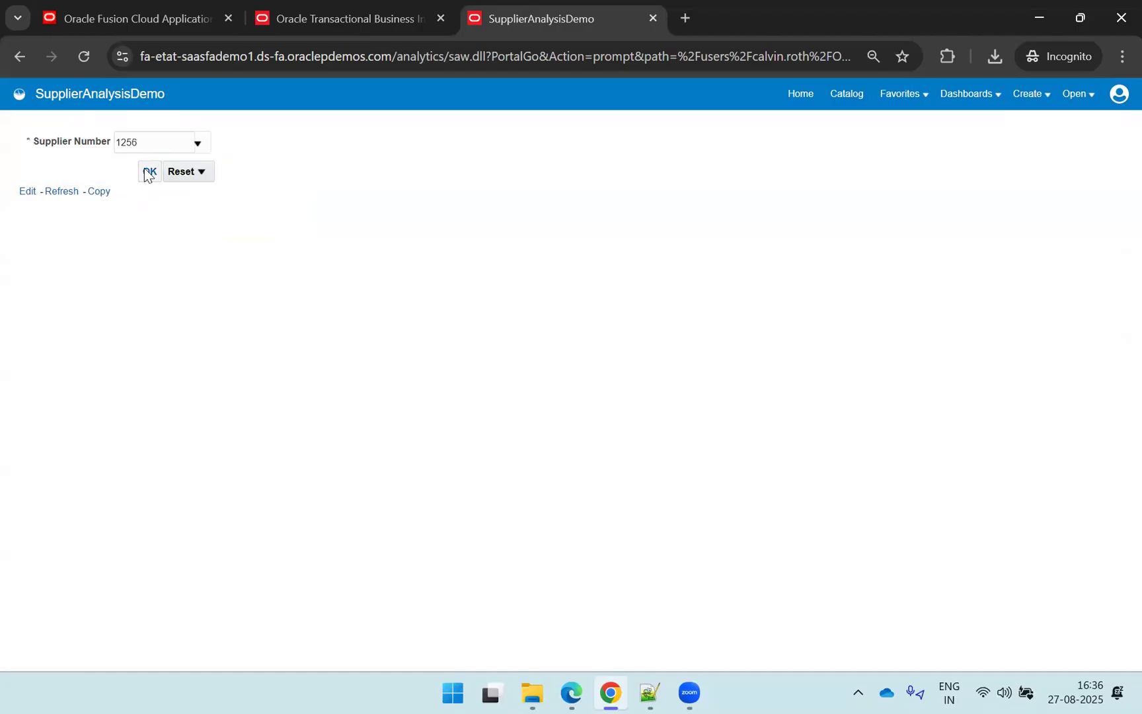
pyautogui.doubleClick(201, 158)
pyautogui.click(341, 279)
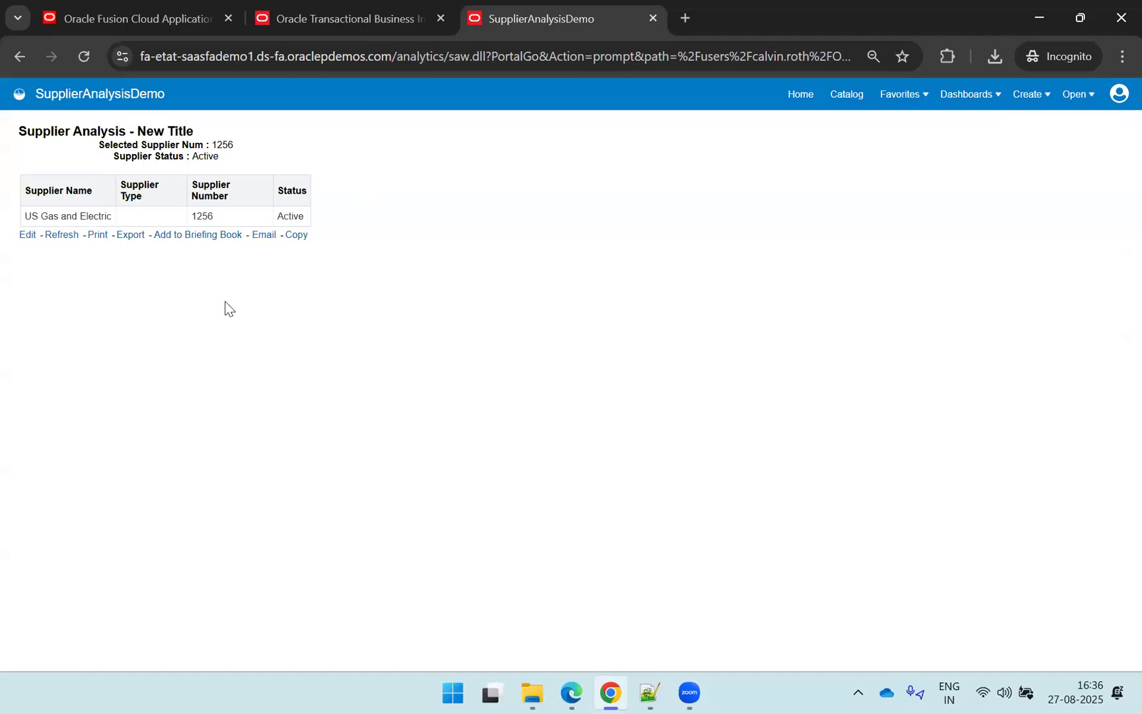